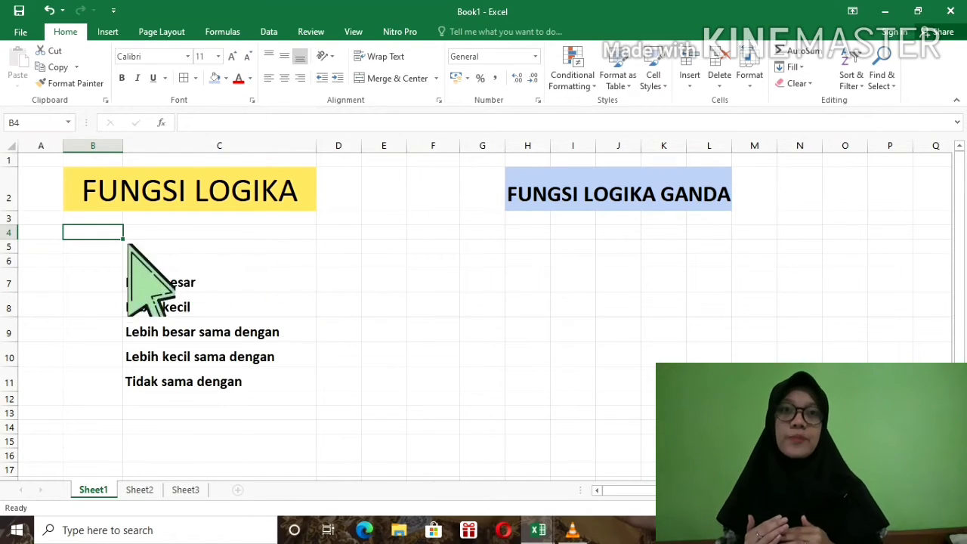
Enter the comparison operators >, <, >=, <= and <> in B7 to B11 beside their descriptions.
{"action": "left_click", "coordinate": [106, 280]}
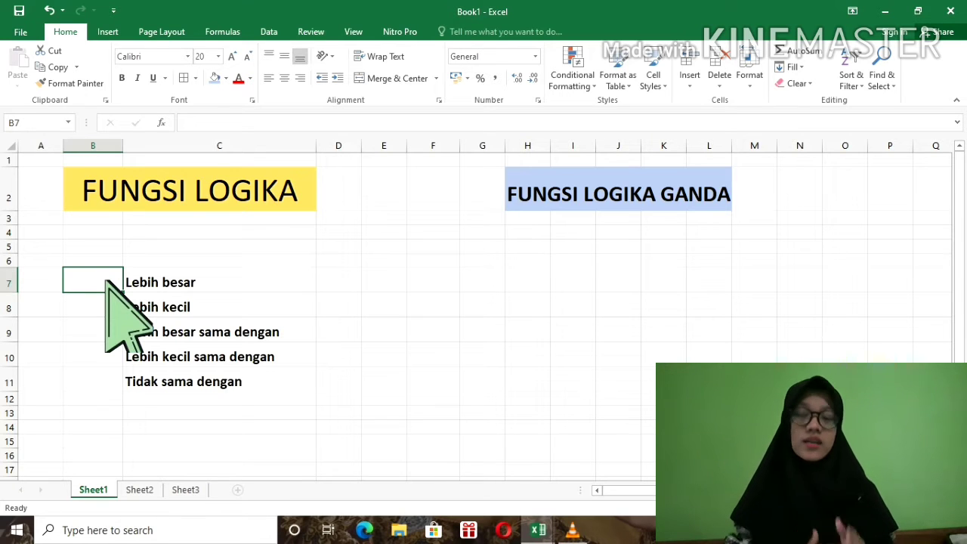
{"action": "type", "text": ">"}
{"action": "key", "text": "Return"}
{"action": "type", "text": "<"}
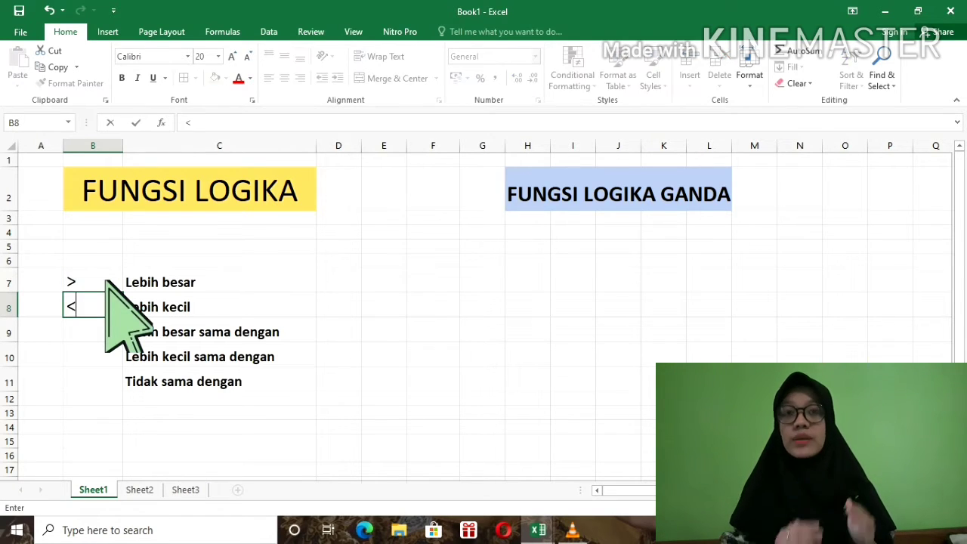
{"action": "key", "text": "Return"}
{"action": "type", "text": ">"}
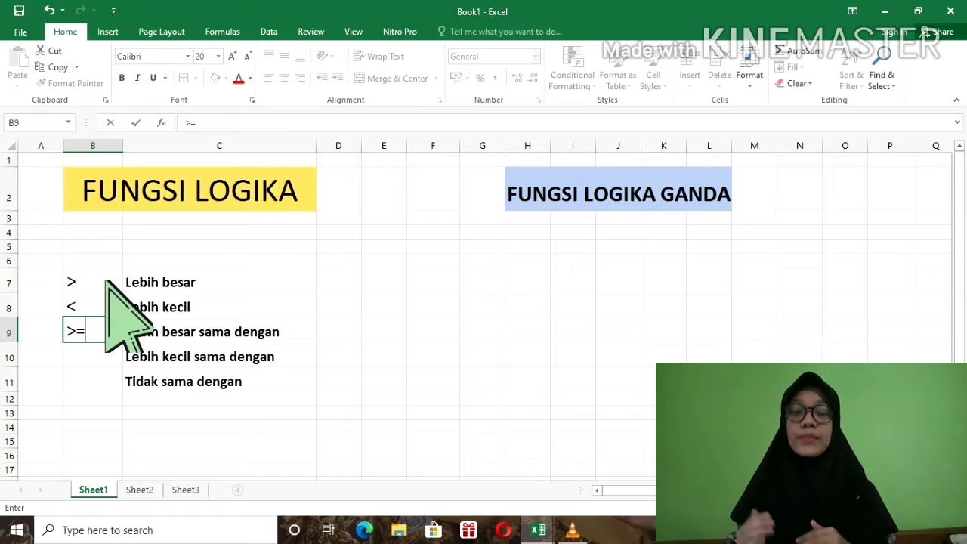
{"action": "type", "text": "="}
{"action": "key", "text": "Return"}
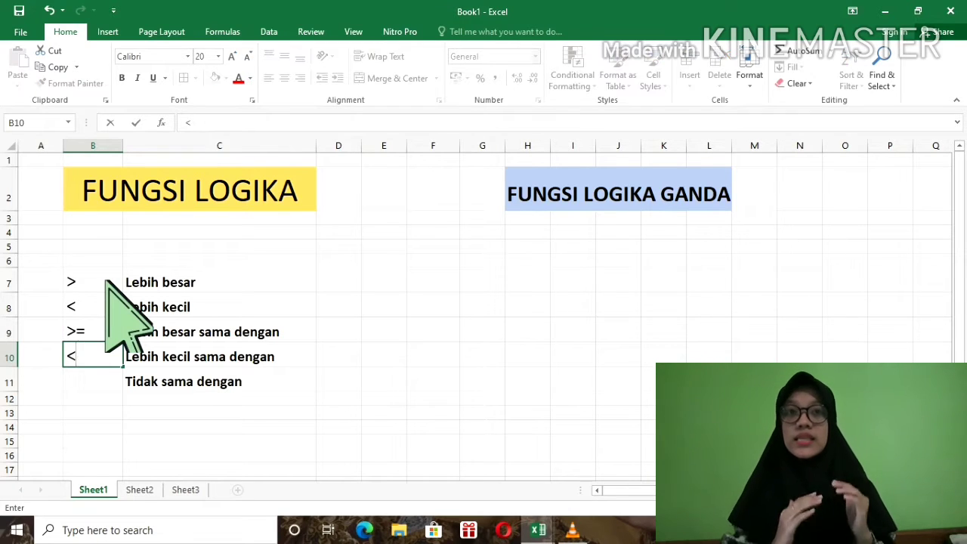
{"action": "key", "text": "Return"}
{"action": "type", "text": "<>"}
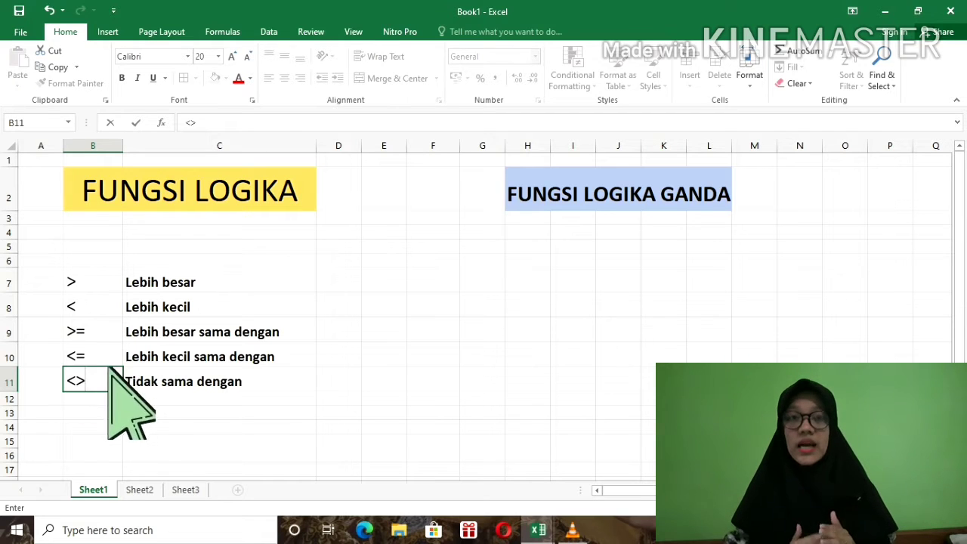
On Sheet2, enter the formula =IF(A4="MOBIL";2000;1000) in B4, the first Harga cell of the Tarif parkir table.
{"action": "left_click", "coordinate": [144, 490]}
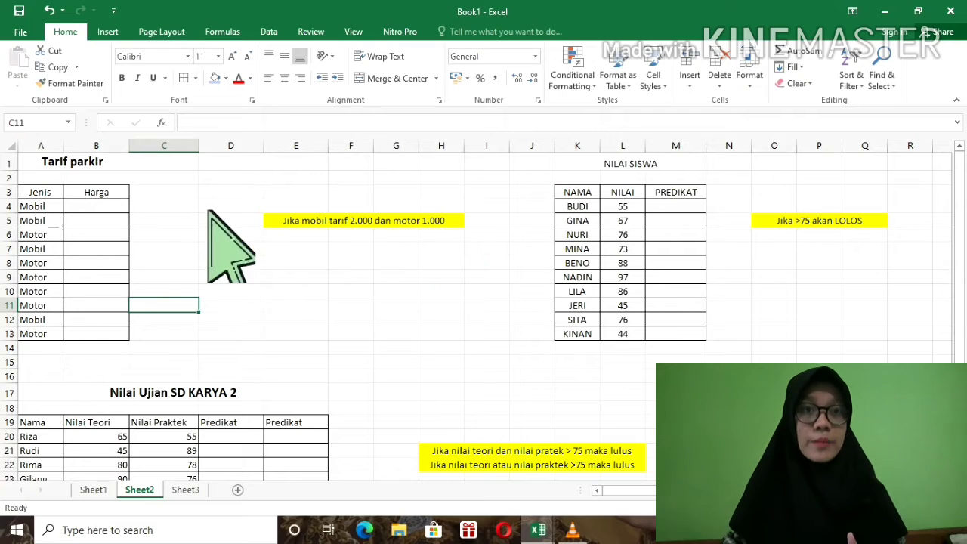
{"action": "left_click", "coordinate": [104, 207]}
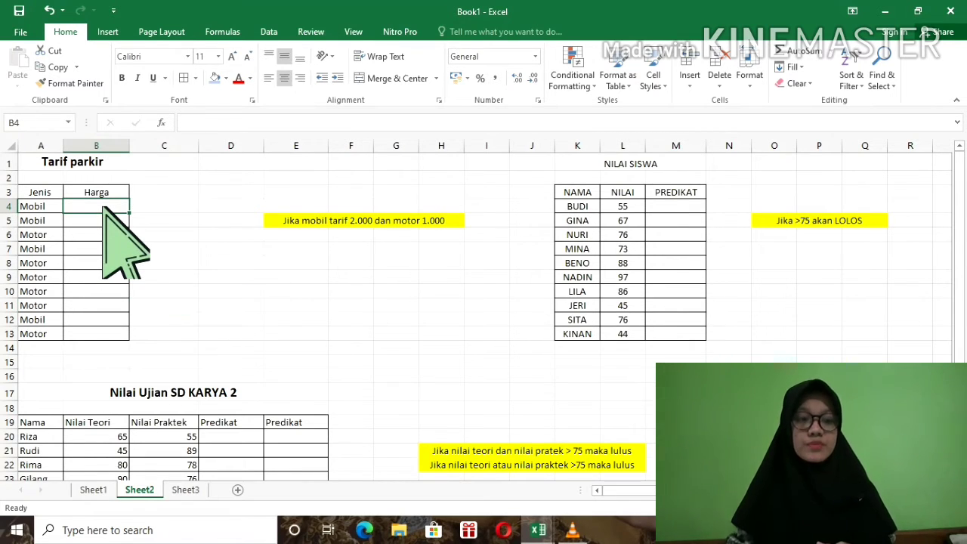
{"action": "type", "text": "="}
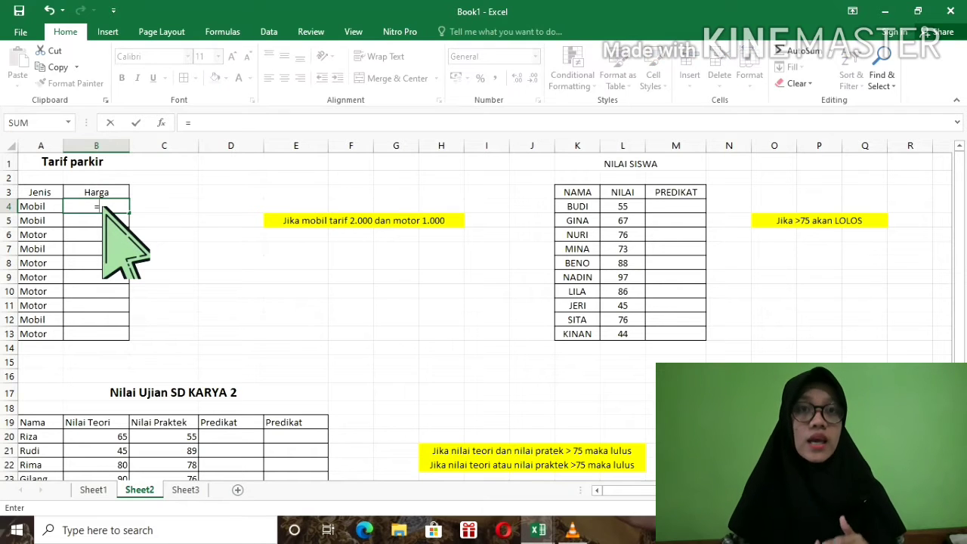
{"action": "type", "text": "IF"}
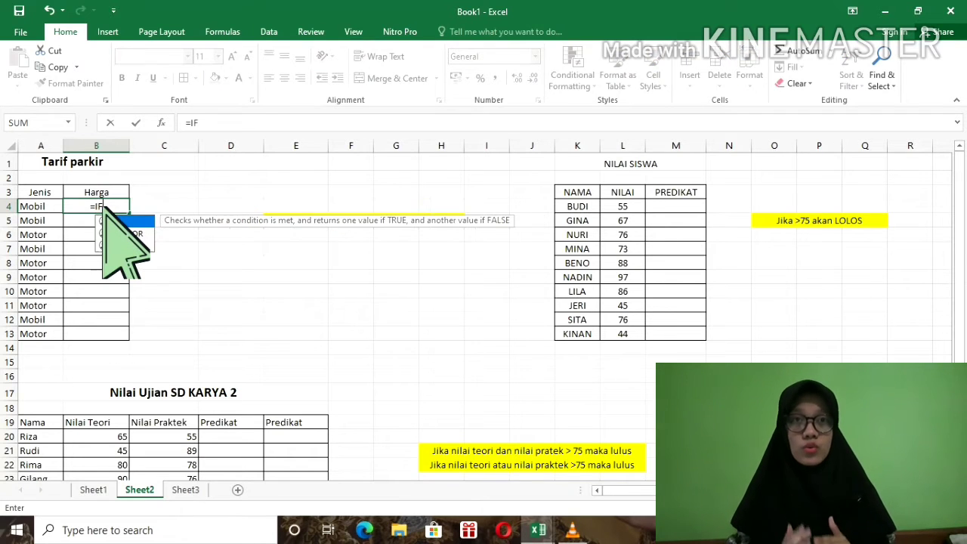
{"action": "type", "text": "("}
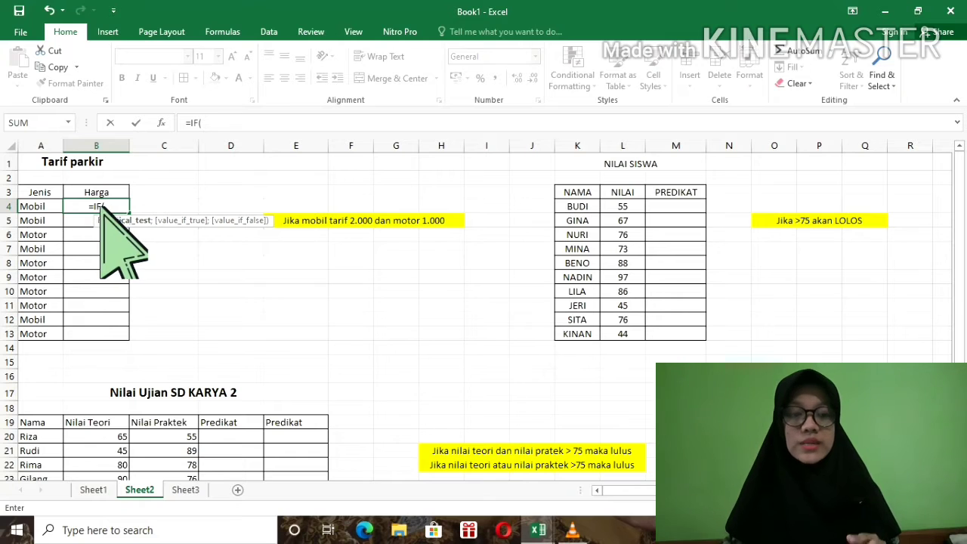
{"action": "left_click", "coordinate": [40, 208]}
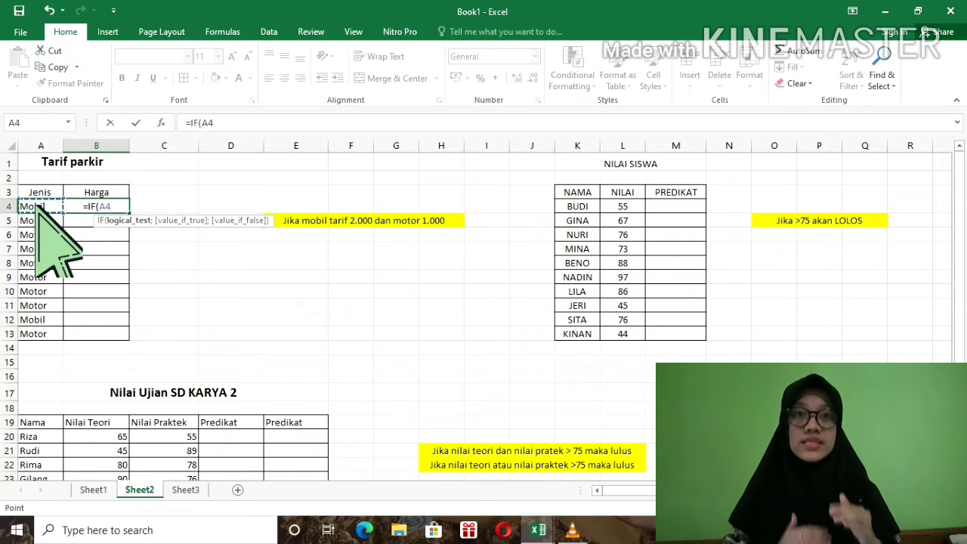
{"action": "type", "text": "="}
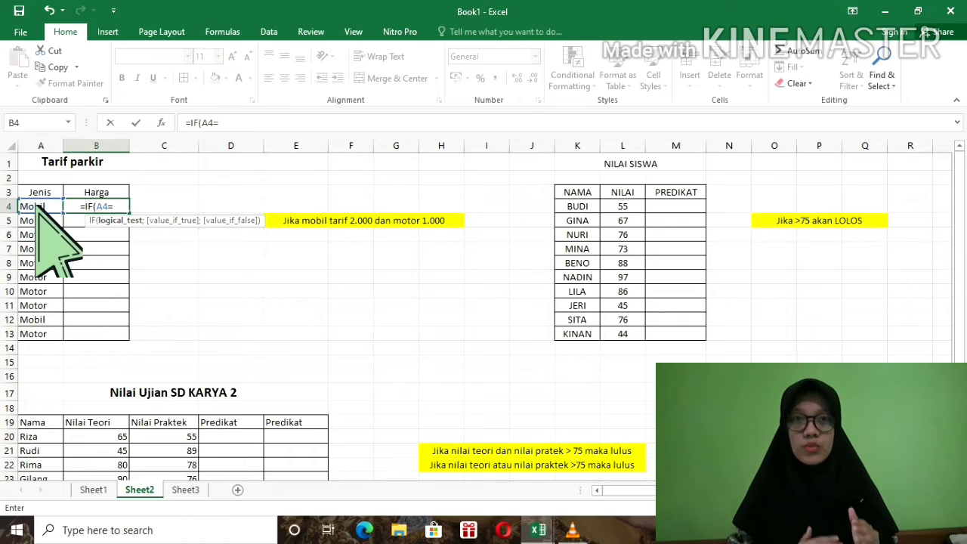
{"action": "type", "text": "\"MOBIL"}
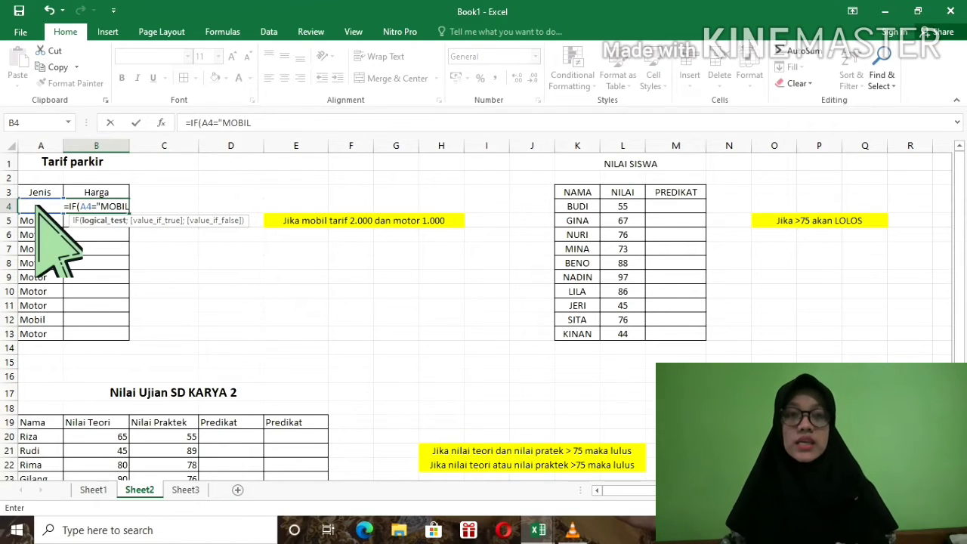
{"action": "type", "text": "\""}
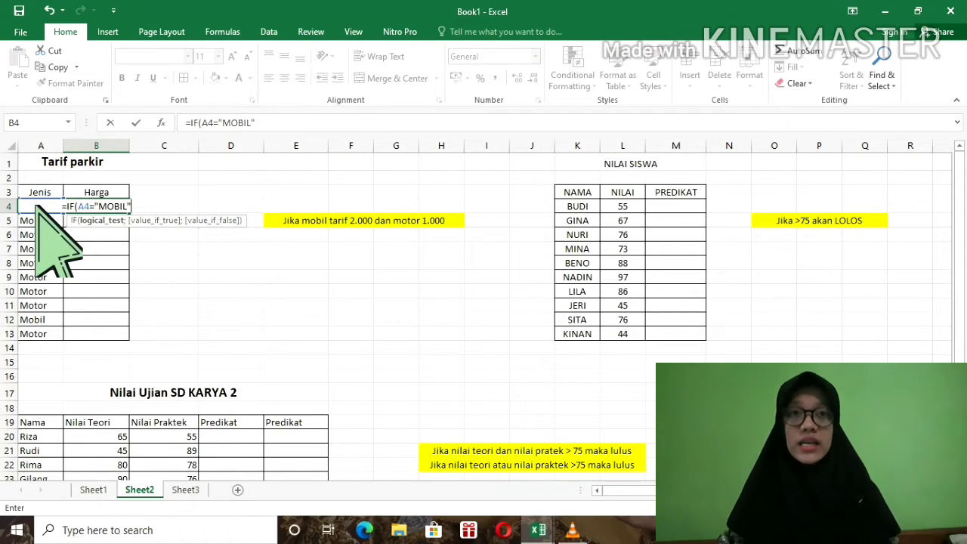
{"action": "type", "text": ";2000"}
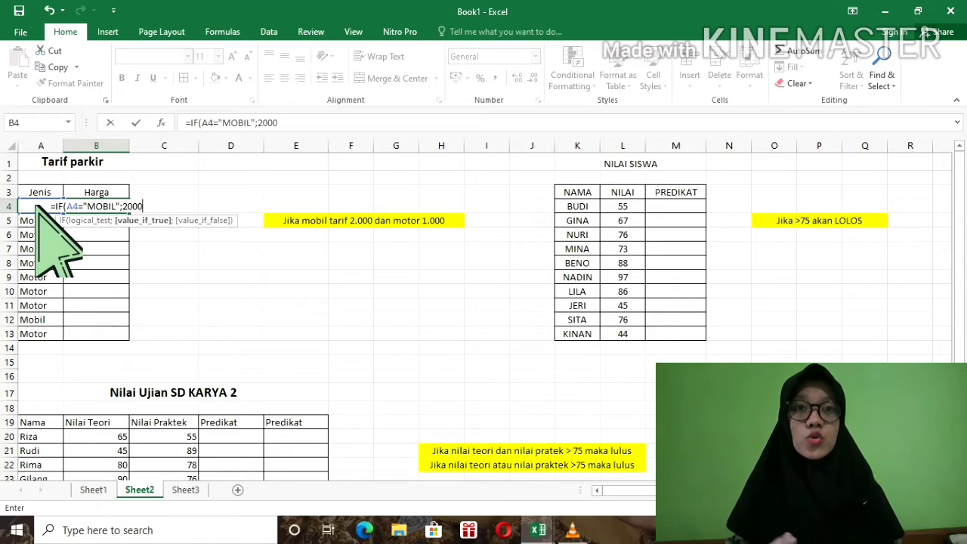
{"action": "type", "text": ";"}
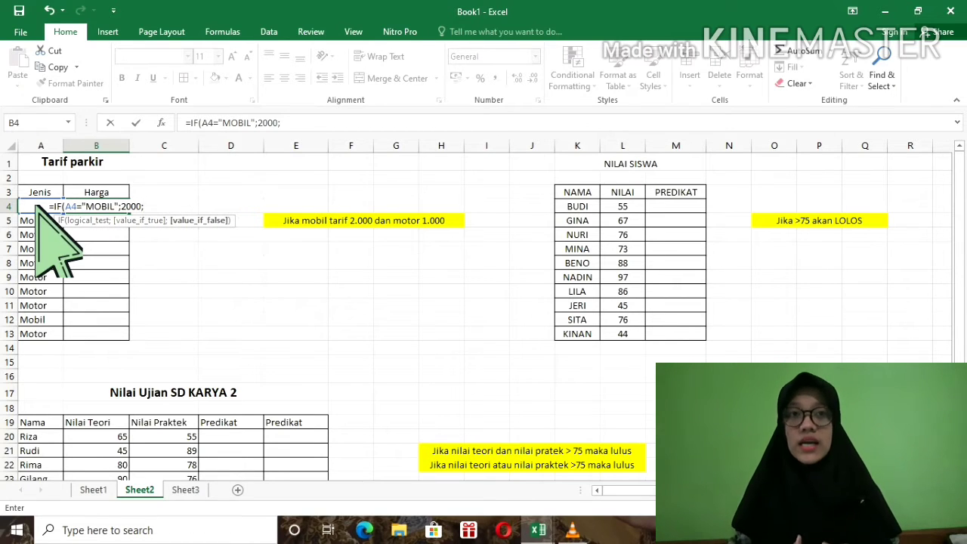
{"action": "type", "text": "1000"}
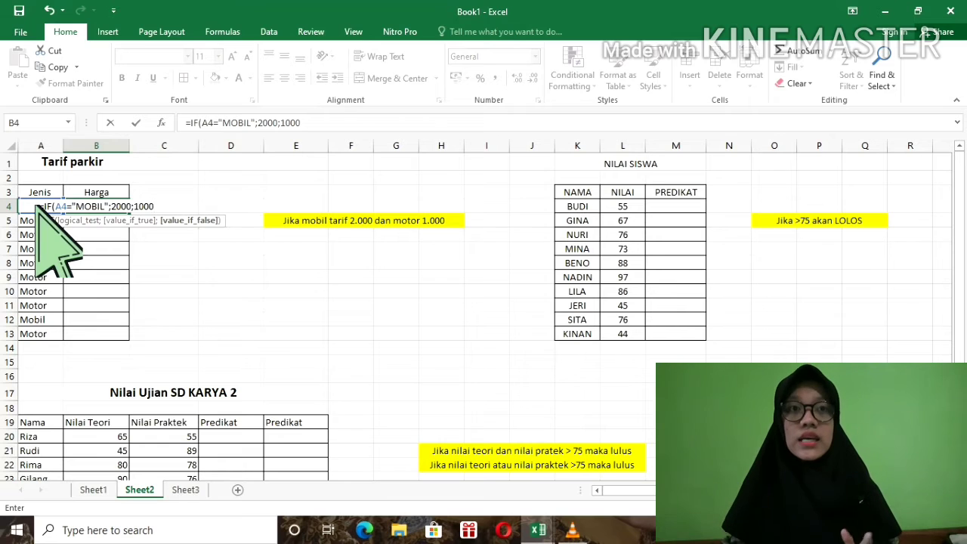
{"action": "type", "text": ")"}
{"action": "key", "text": "Return"}
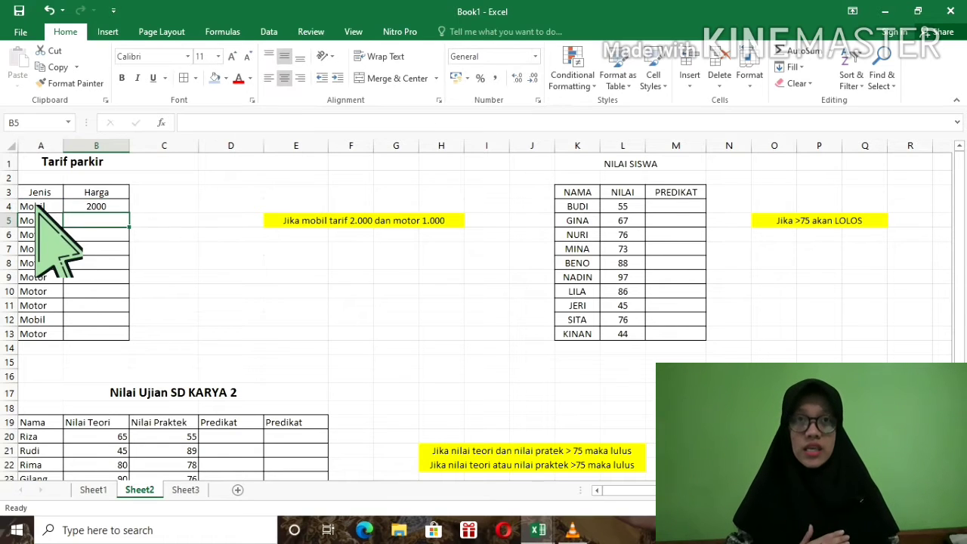
Fill the parking price formula from B4 down to B13.
{"action": "left_click", "coordinate": [94, 207]}
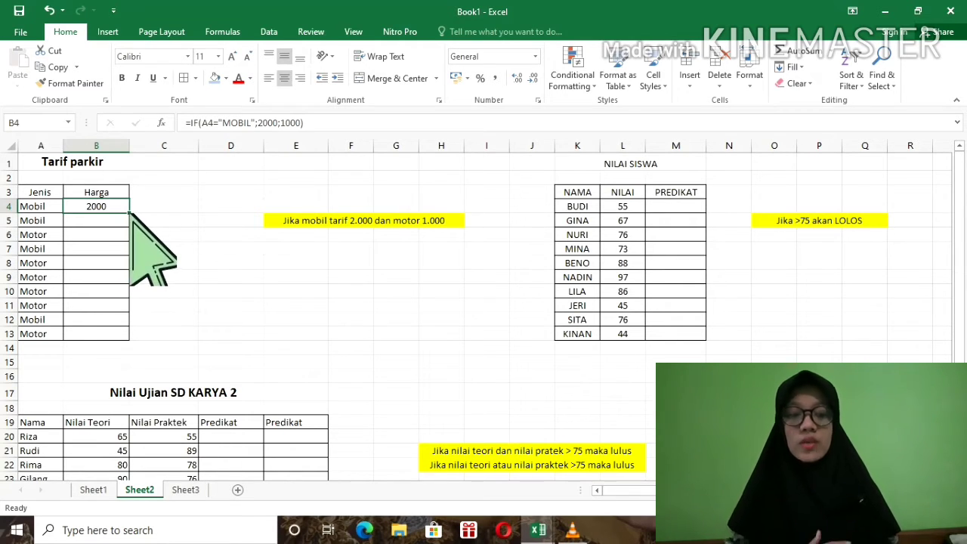
{"action": "left_click_drag", "start_coordinate": [130, 214], "coordinate": [127, 241]}
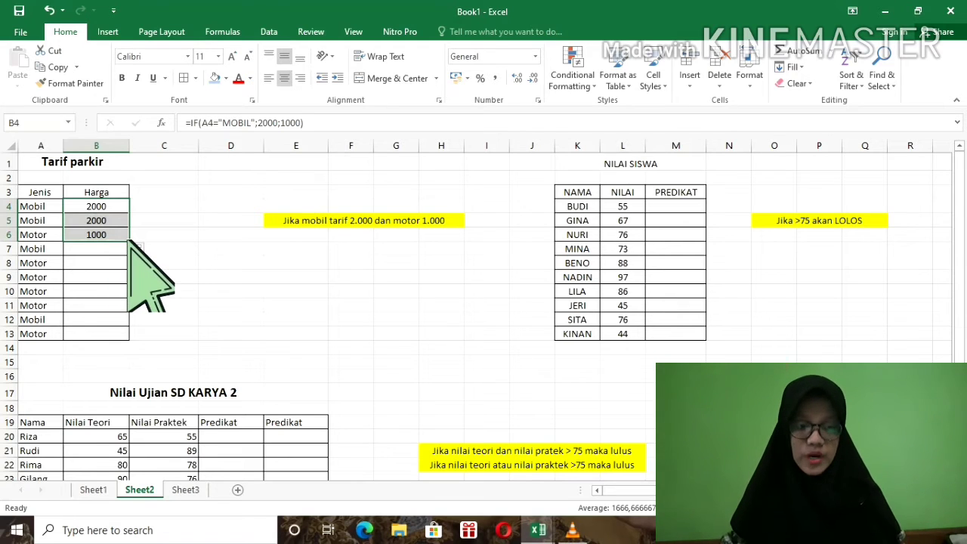
{"action": "left_click_drag", "start_coordinate": [129, 243], "coordinate": [119, 338]}
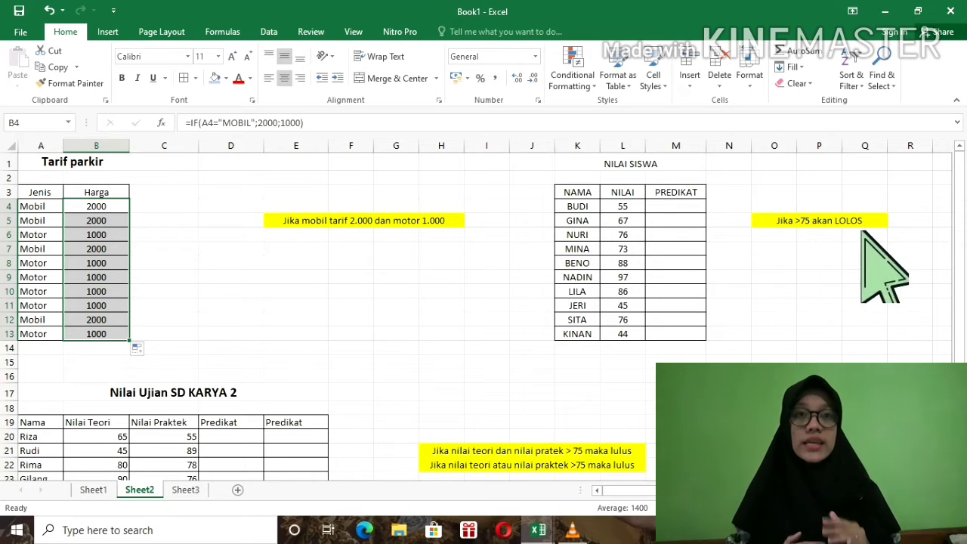
Enter the formula =IF(L4>75;"LOLOS";"TIDAK LOLOS") in M4, the first PREDIKAT cell of the NILAI SISWA table.
{"action": "left_click", "coordinate": [811, 239]}
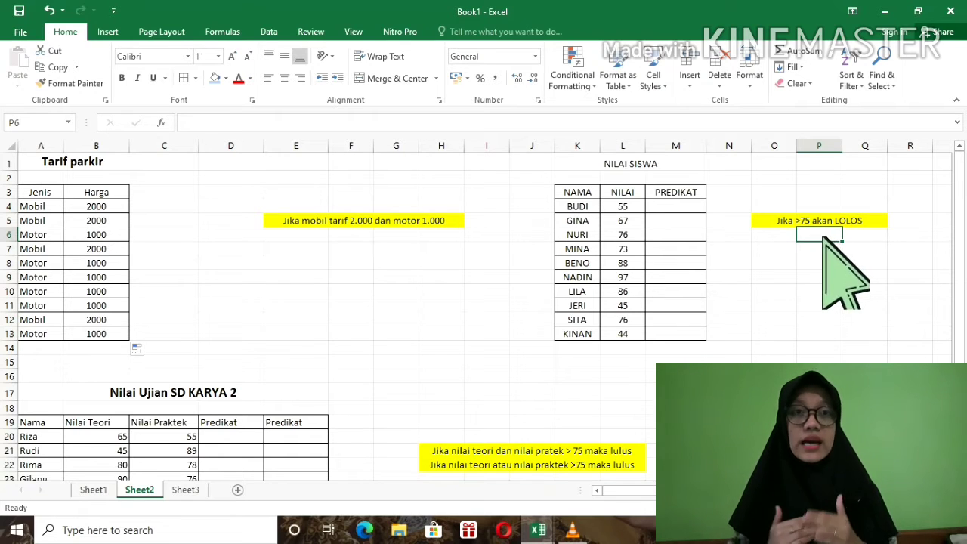
{"action": "left_click", "coordinate": [700, 208]}
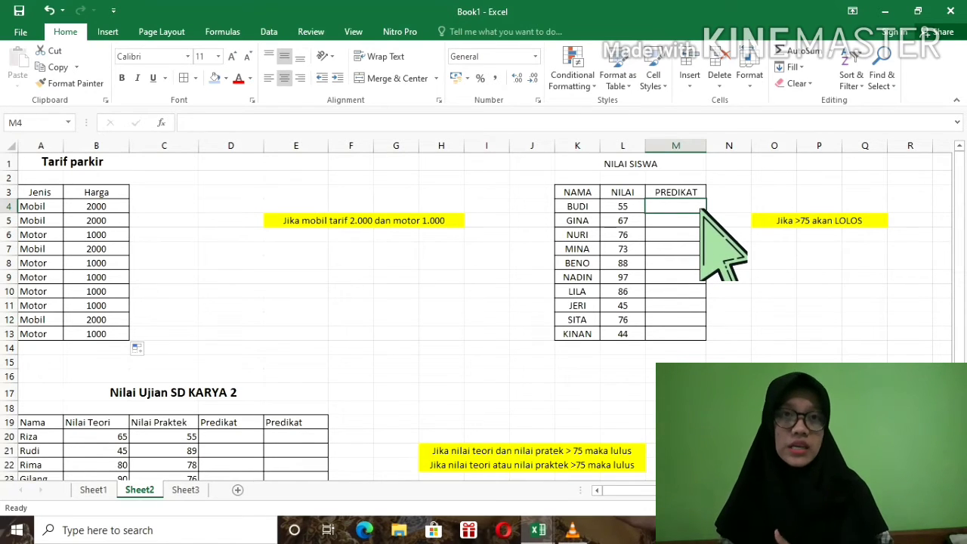
{"action": "type", "text": "=I"}
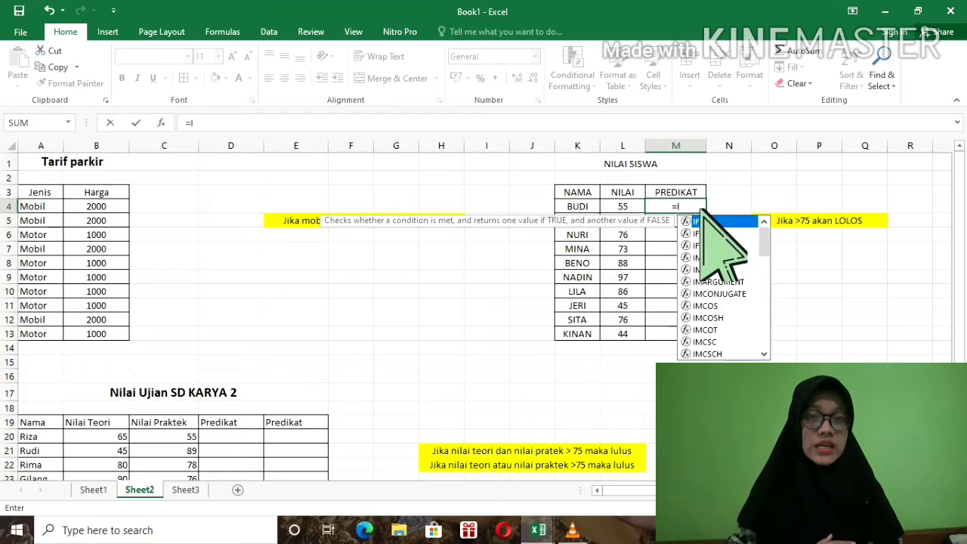
{"action": "type", "text": "F"}
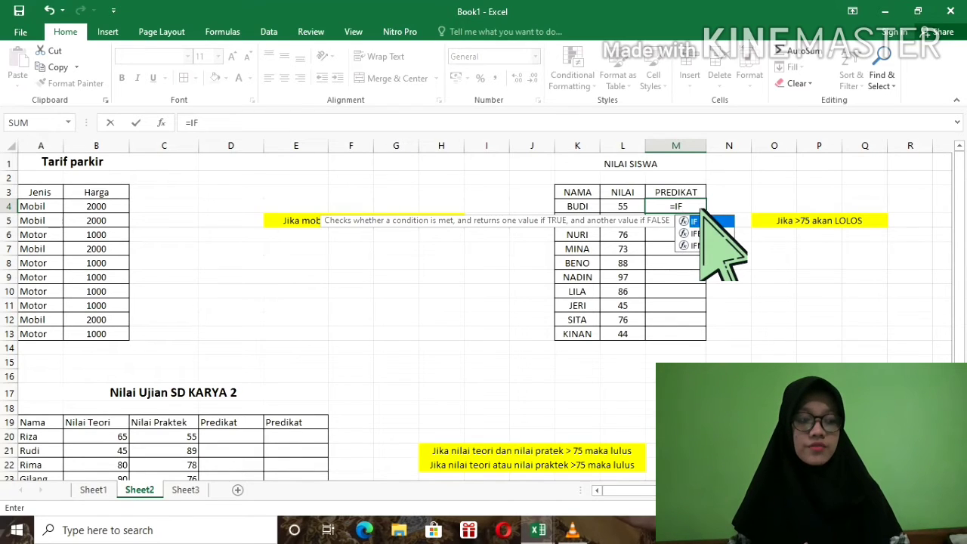
{"action": "type", "text": "("}
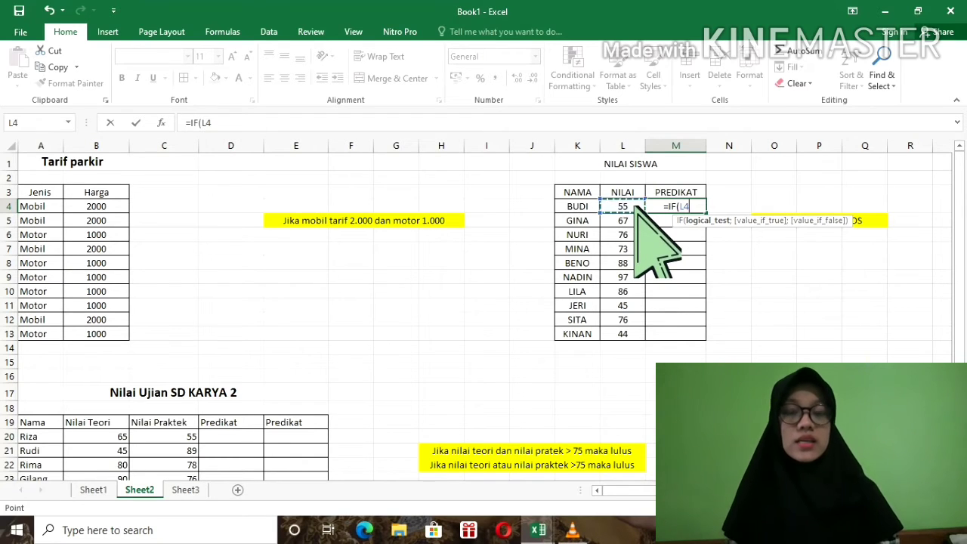
{"action": "type", "text": ">"}
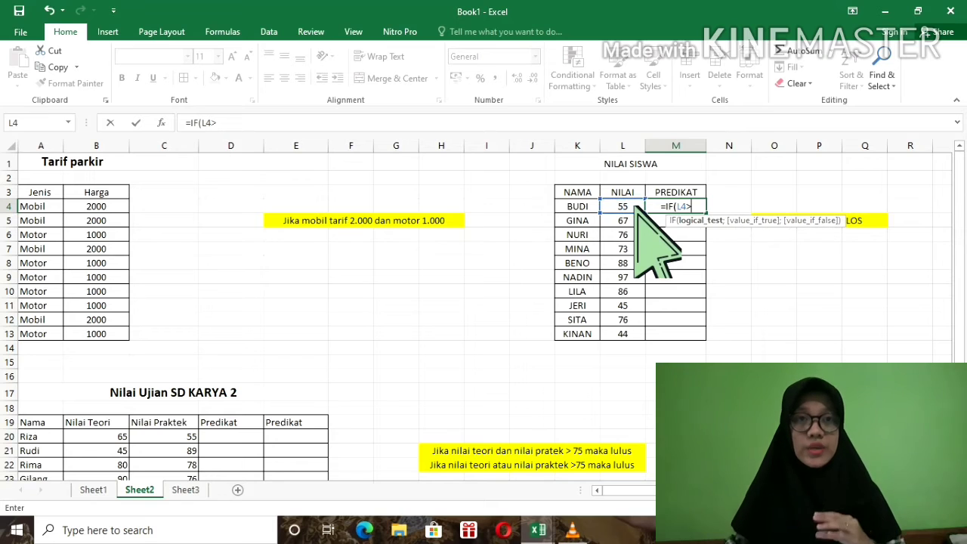
{"action": "type", "text": "75"}
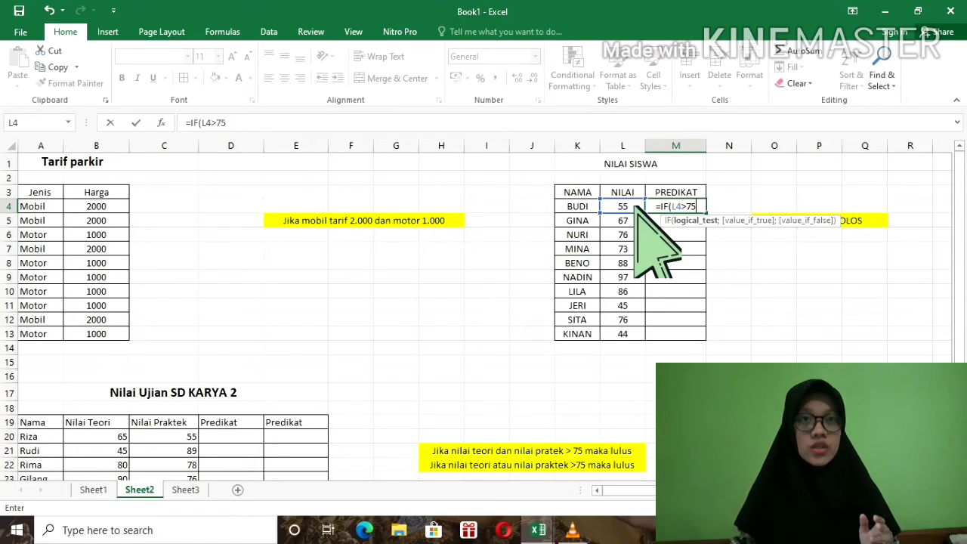
{"action": "type", "text": ";\""}
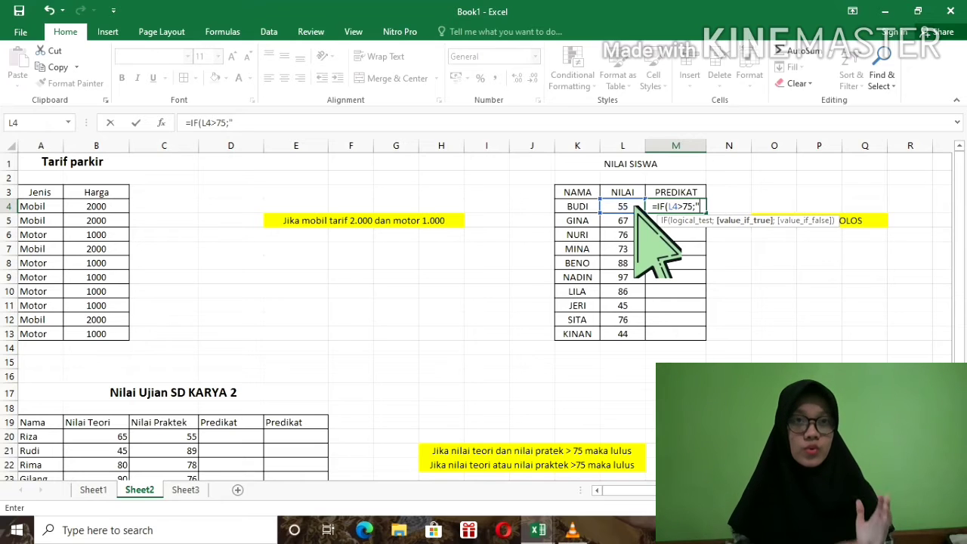
{"action": "type", "text": "LOLOS"}
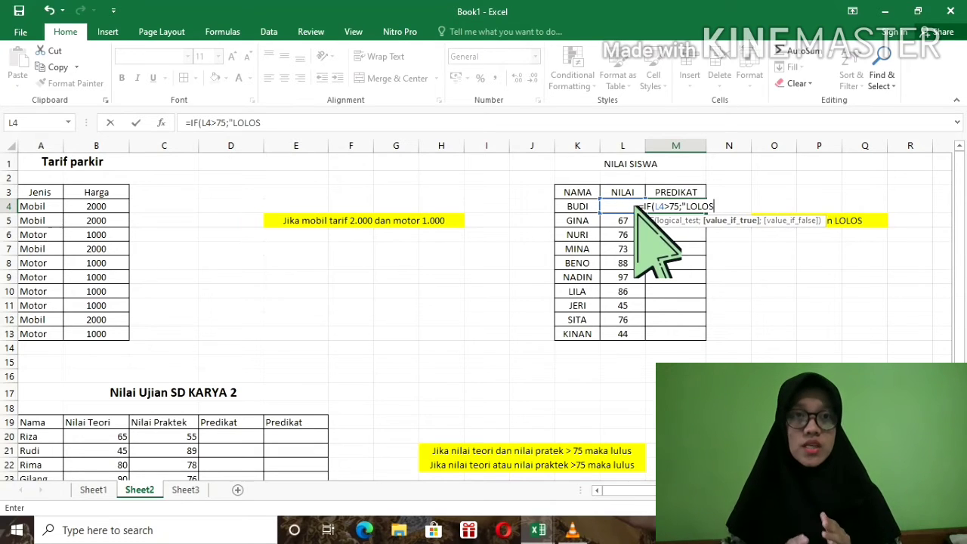
{"action": "type", "text": "\""}
{"action": "type", "text": ";"}
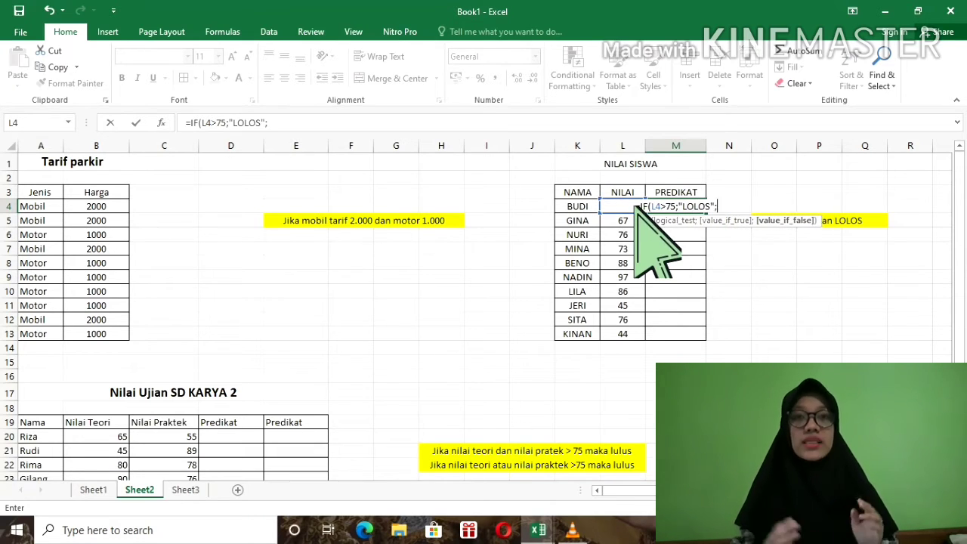
{"action": "type", "text": "\"TIDA"}
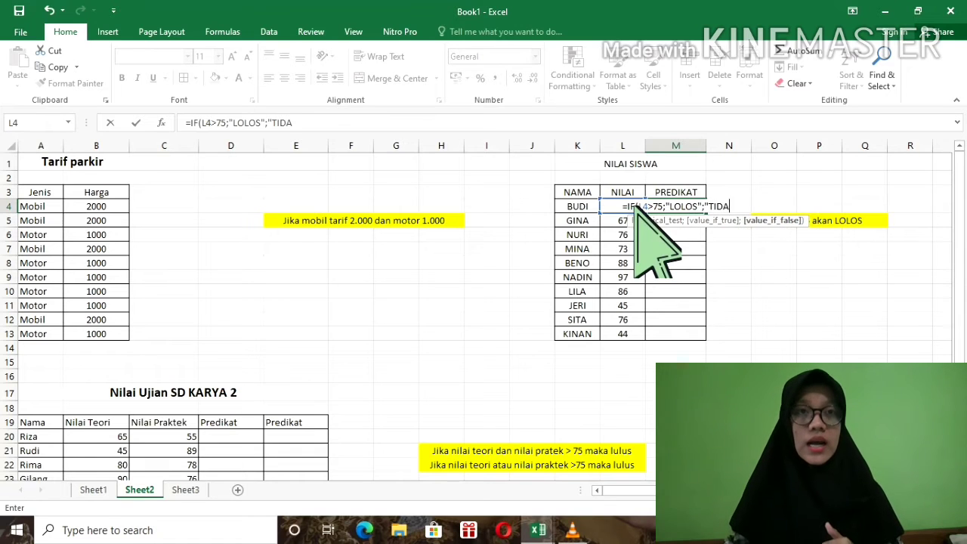
{"action": "type", "text": "K LOLOS"}
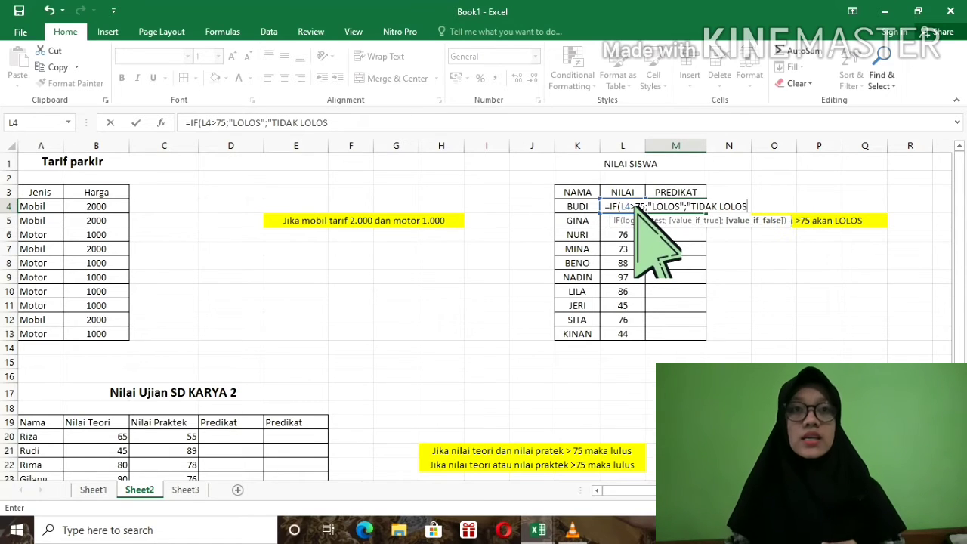
{"action": "type", "text": "\")"}
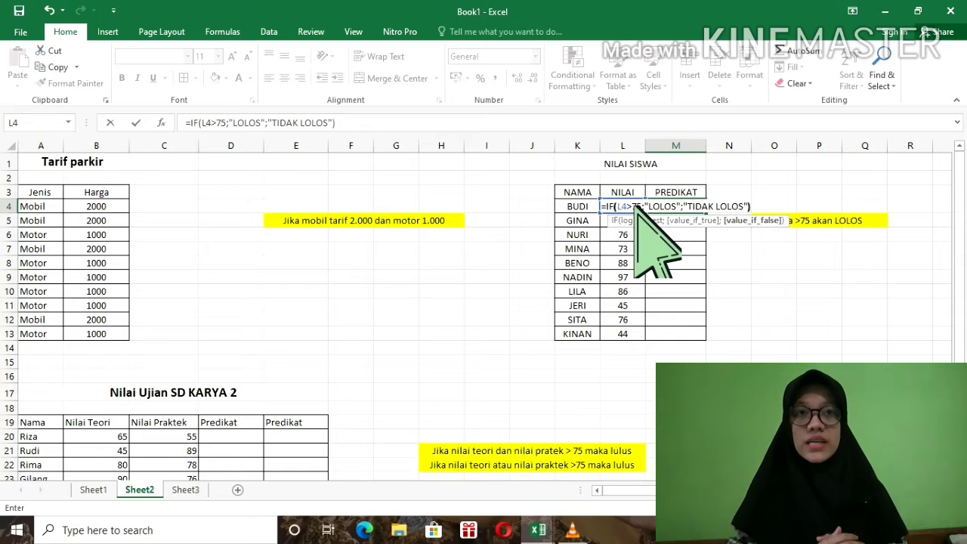
{"action": "key", "text": "Return"}
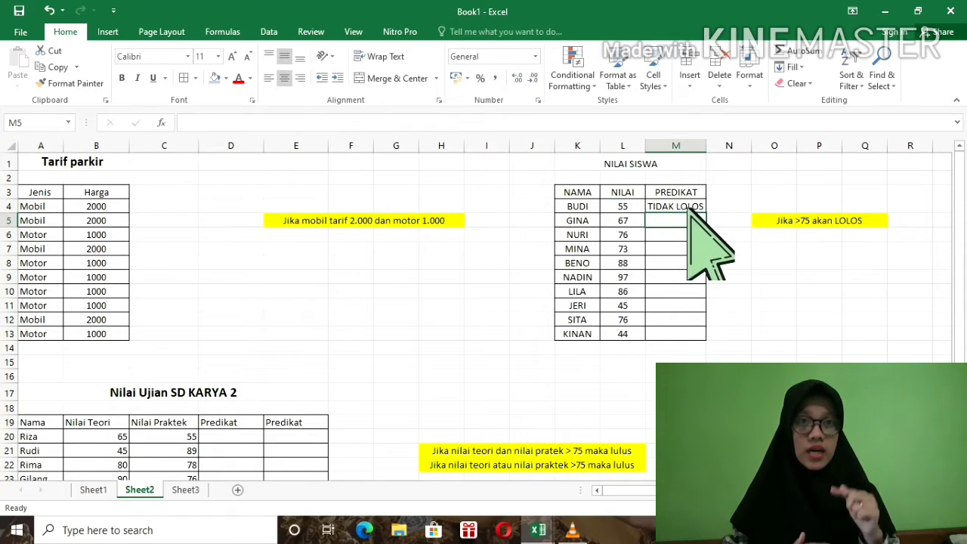
Fill the PREDIKAT formula of the NILAI SISWA table from M4 down to M13.
{"action": "left_click", "coordinate": [688, 210]}
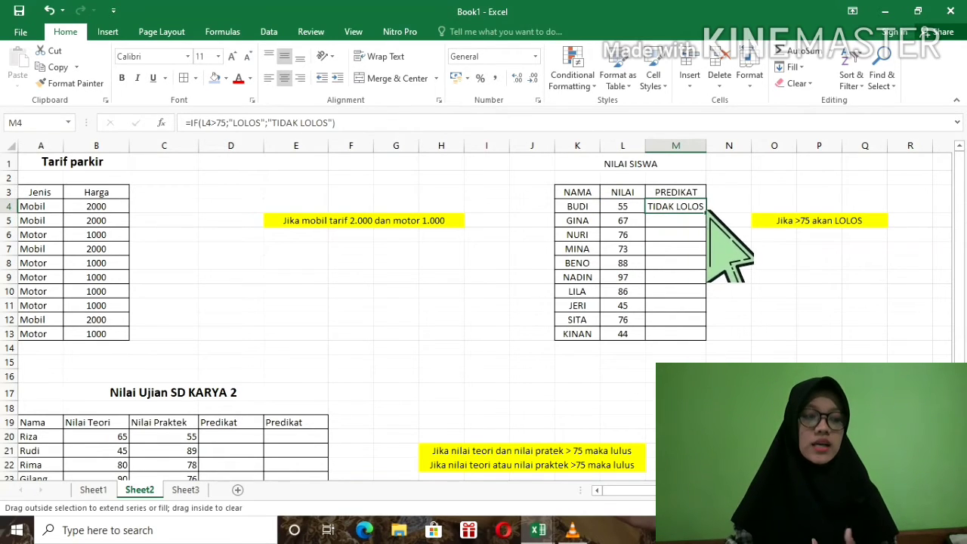
{"action": "left_click_drag", "start_coordinate": [707, 212], "coordinate": [710, 340]}
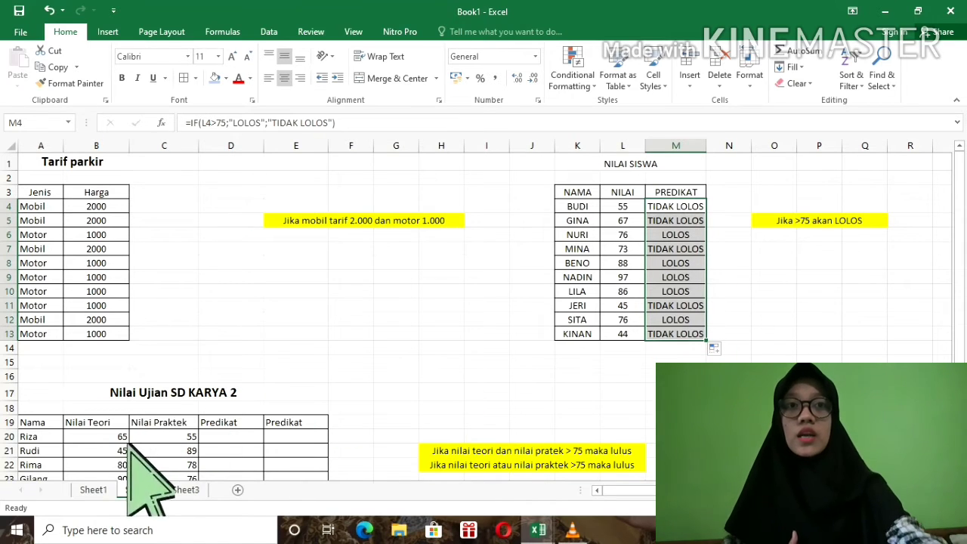
View the FUNGSI LOGIKA GANDA heading on Sheet1 and return to Sheet2.
{"action": "left_click", "coordinate": [104, 491]}
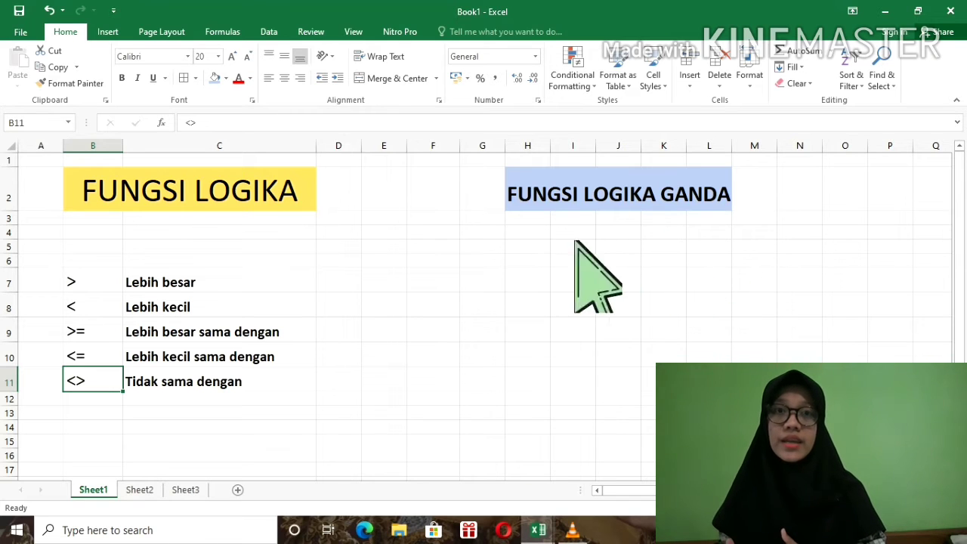
{"action": "left_click", "coordinate": [140, 489]}
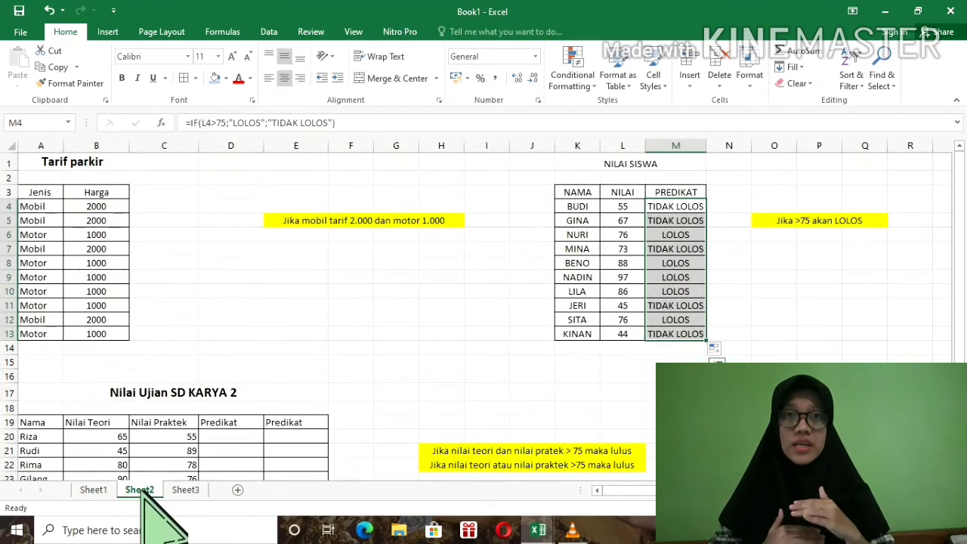
Enter the formula =IF(AND(B20>75;C20>75);"LULUS";"TIDAK LULUS") in D20, the first Predikat column of the Nilai Ujian SD KARYA 2 table.
{"action": "left_click_drag", "start_coordinate": [957, 330], "coordinate": [958, 336]}
{"action": "left_click_drag", "start_coordinate": [959, 330], "coordinate": [959, 331]}
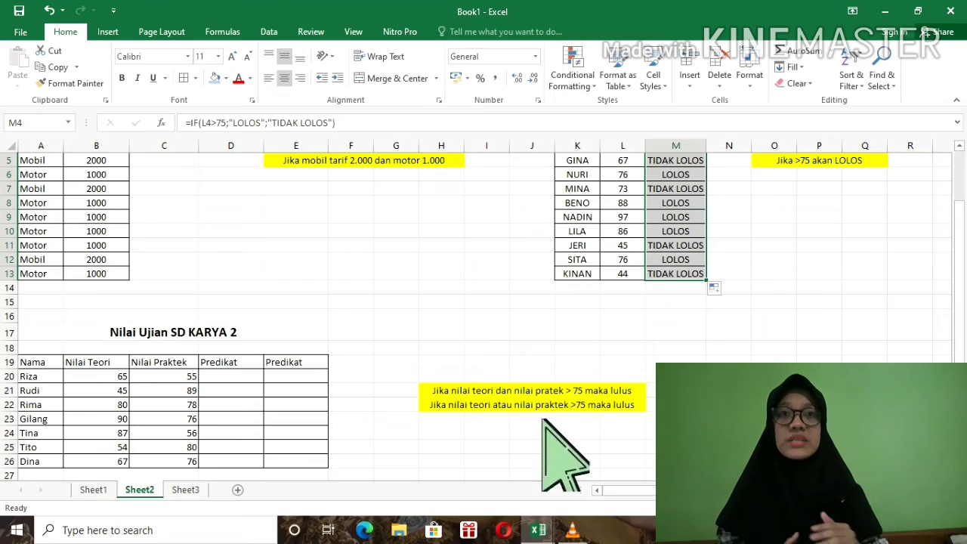
{"action": "left_click", "coordinate": [225, 379]}
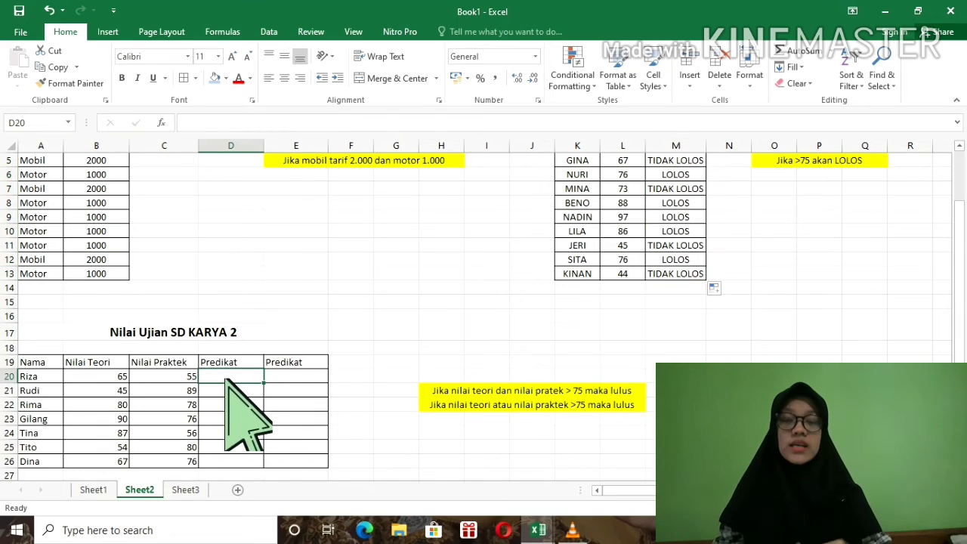
{"action": "type", "text": "="}
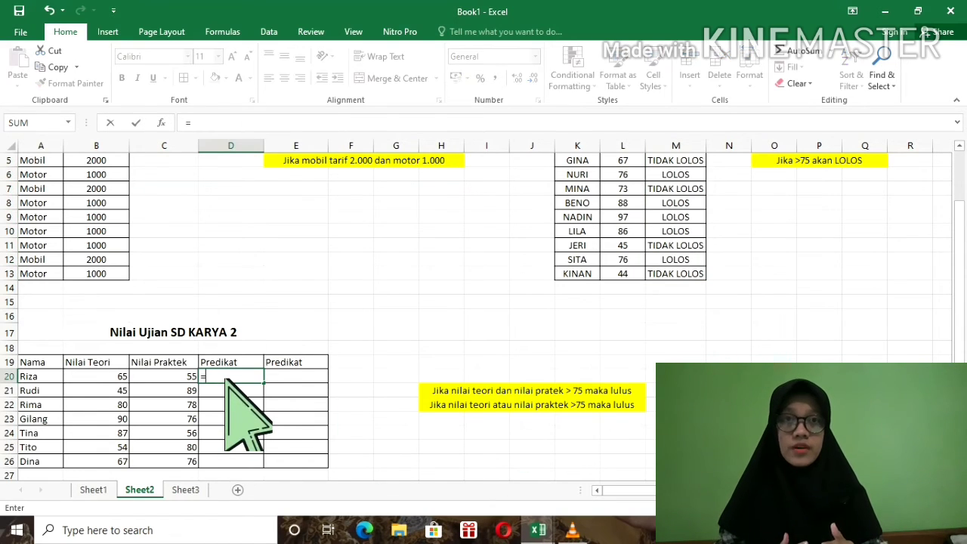
{"action": "type", "text": "I"}
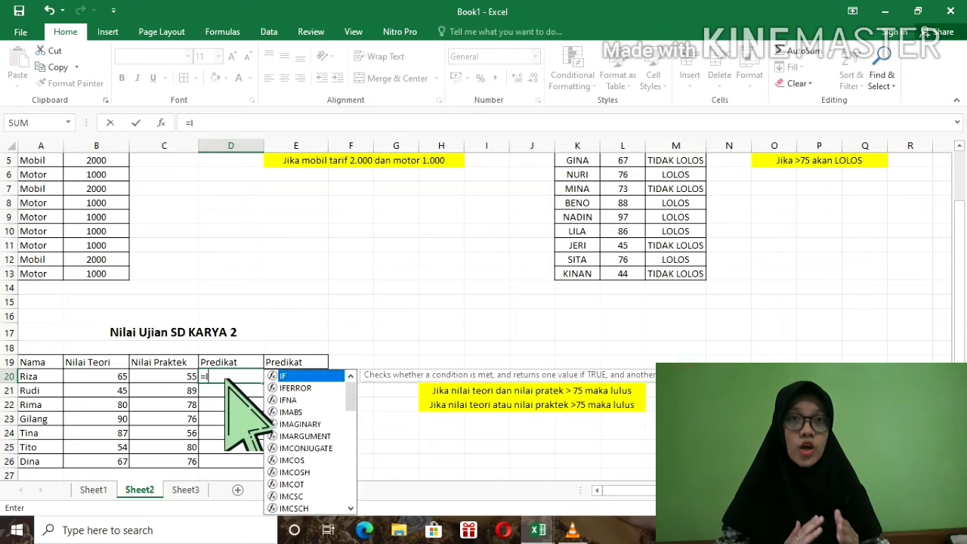
{"action": "type", "text": "F("}
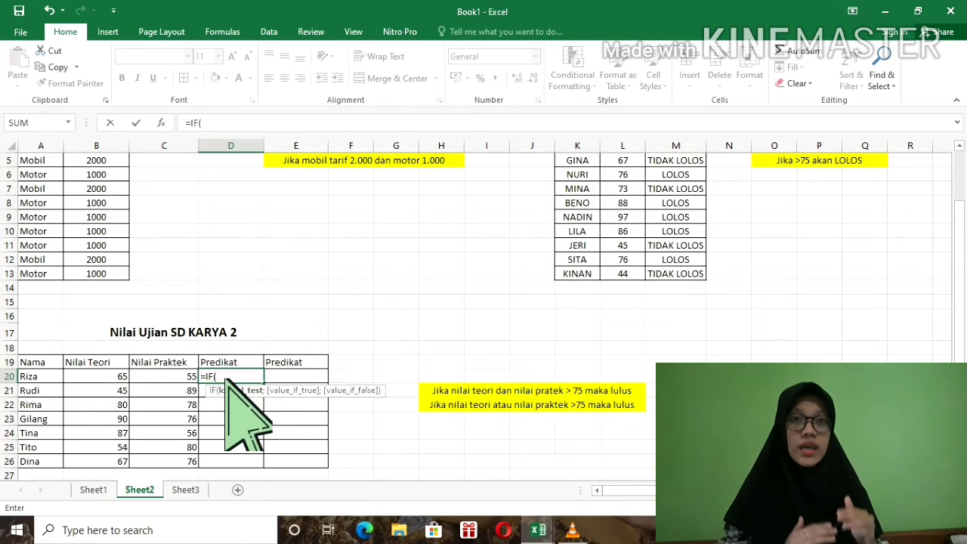
{"action": "type", "text": "AND"}
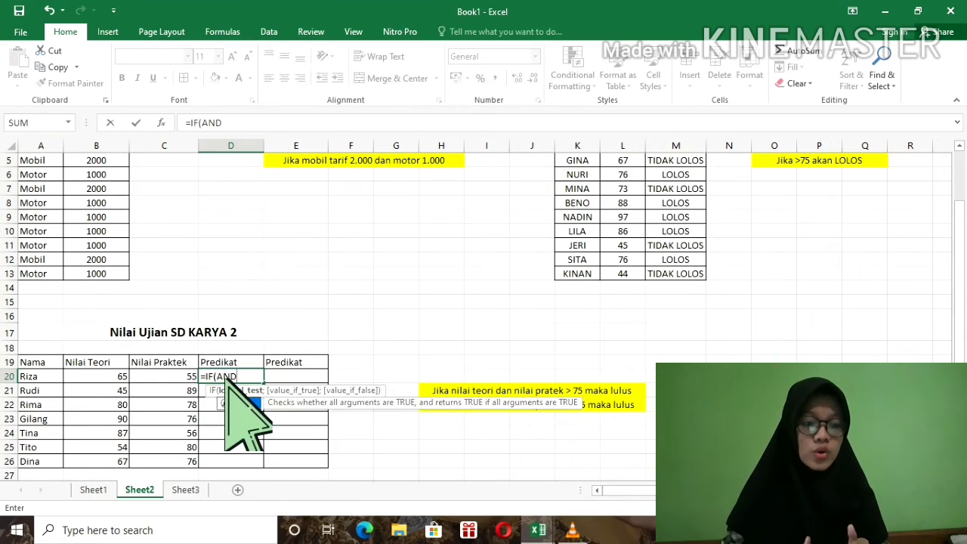
{"action": "type", "text": "("}
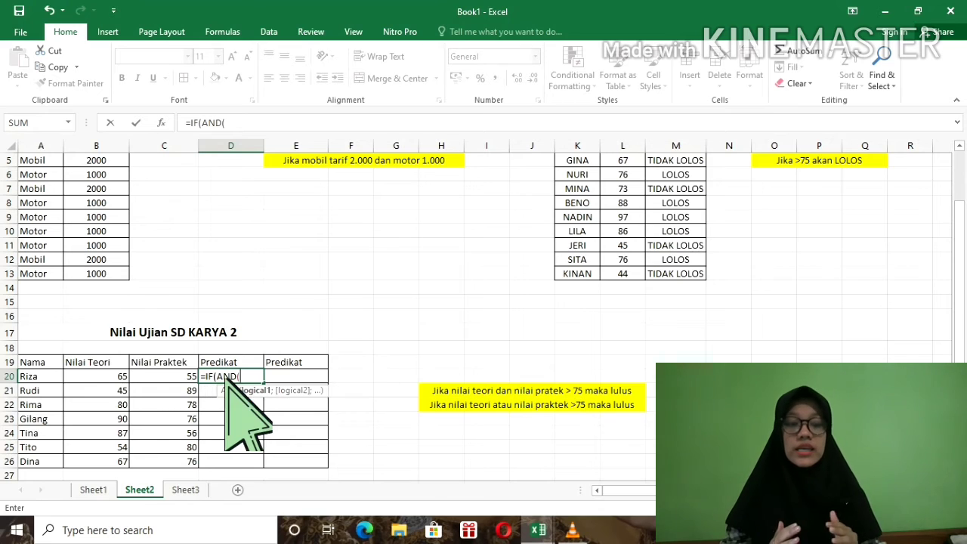
{"action": "left_click", "coordinate": [112, 377]}
{"action": "type", "text": ">"}
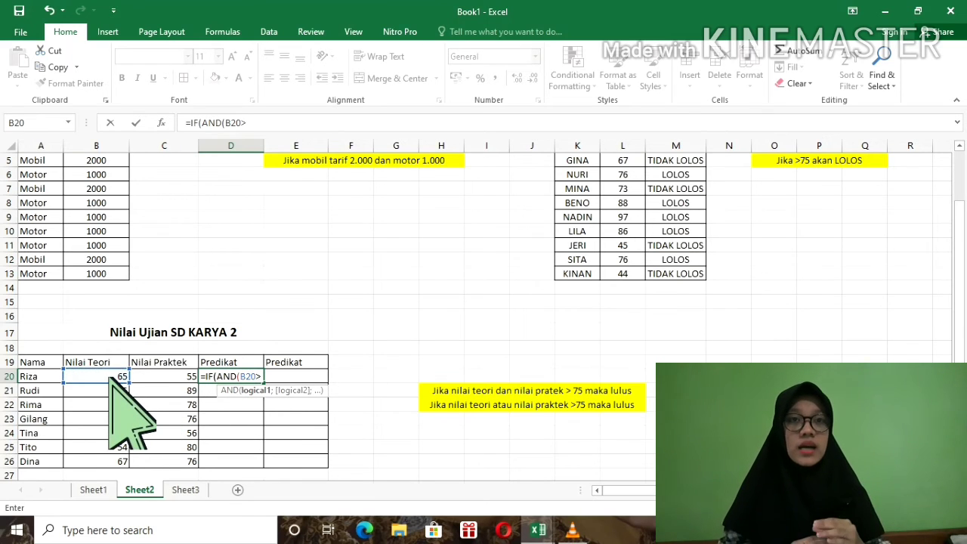
{"action": "type", "text": "75"}
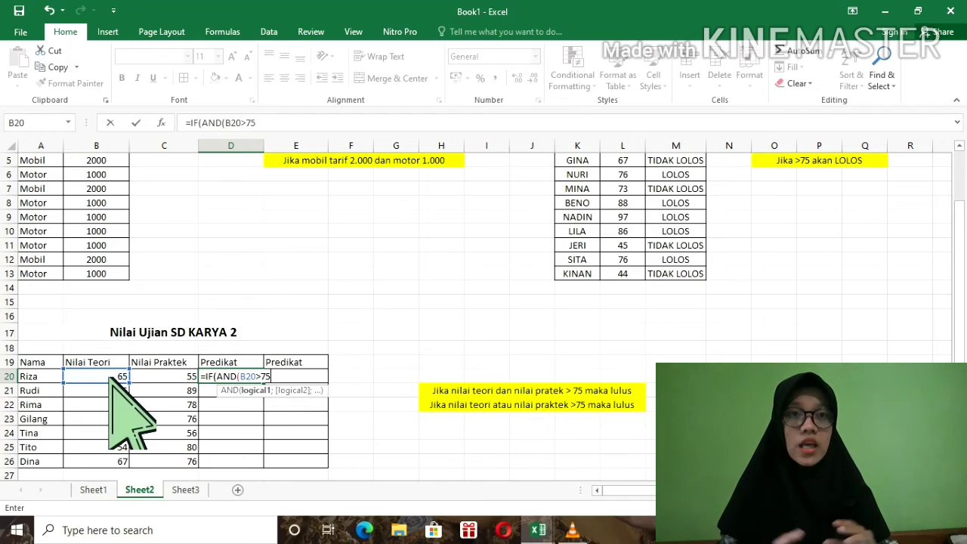
{"action": "type", "text": ";"}
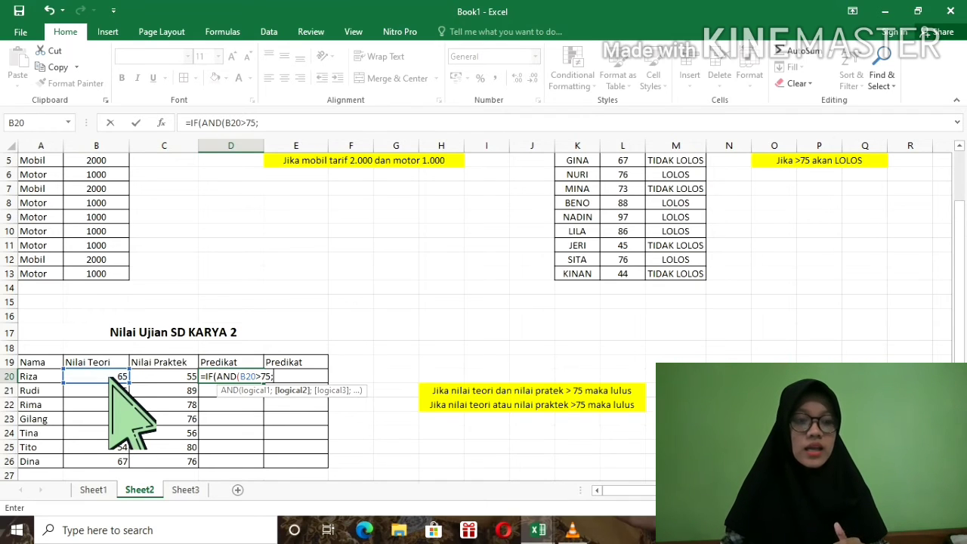
{"action": "left_click", "coordinate": [153, 380]}
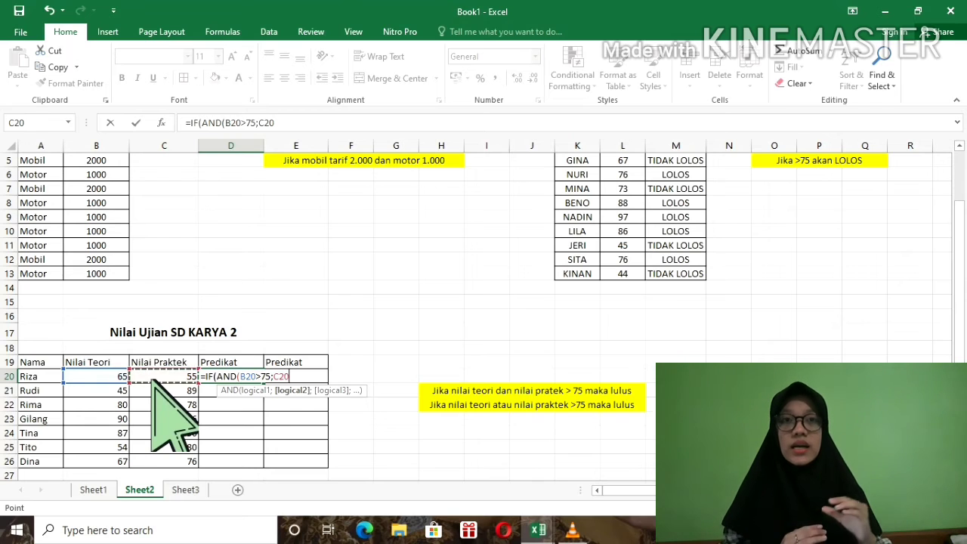
{"action": "type", "text": ">7"}
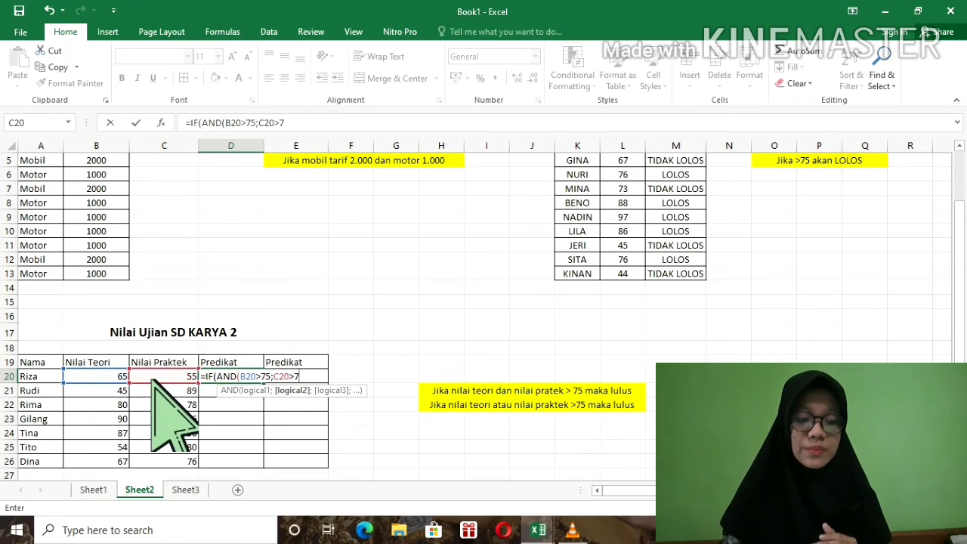
{"action": "type", "text": "5"}
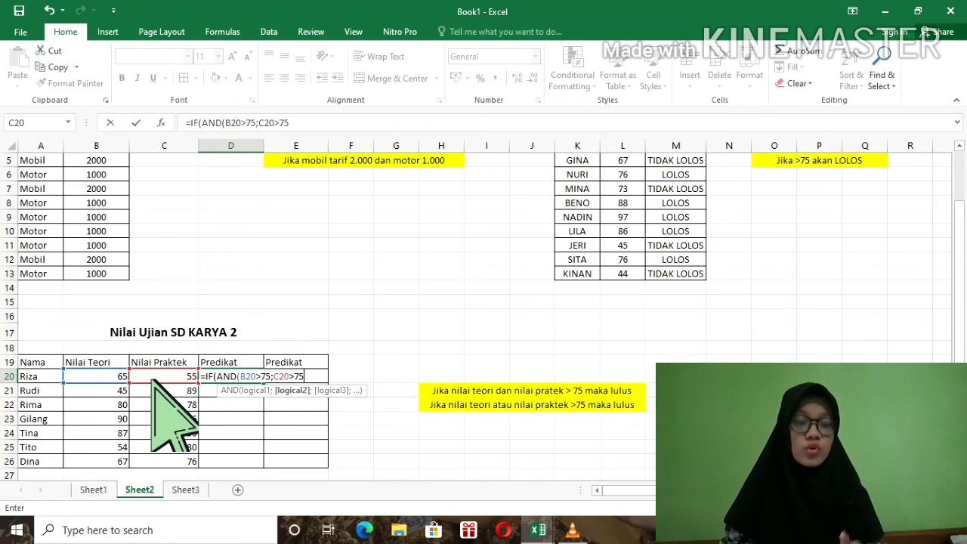
{"action": "type", "text": ");"}
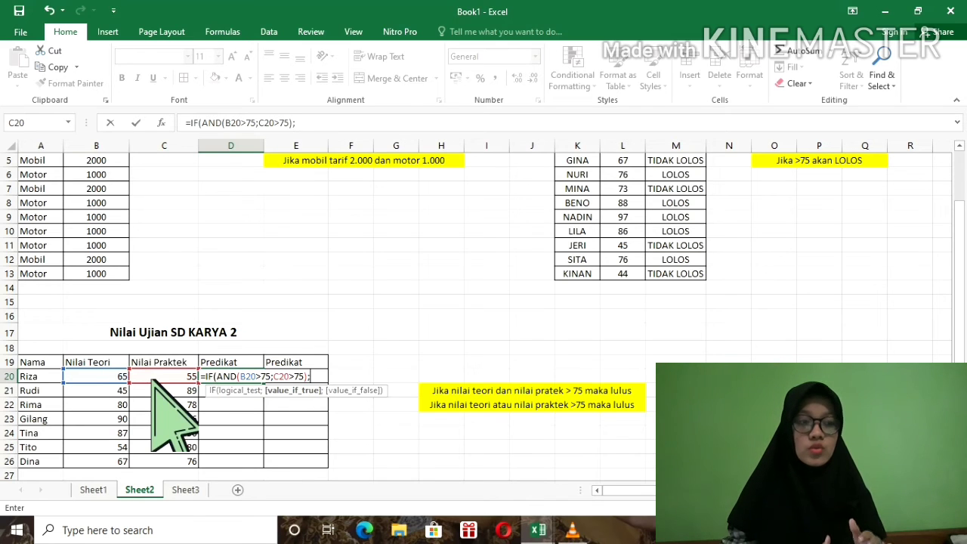
{"action": "type", "text": "\"LUL"}
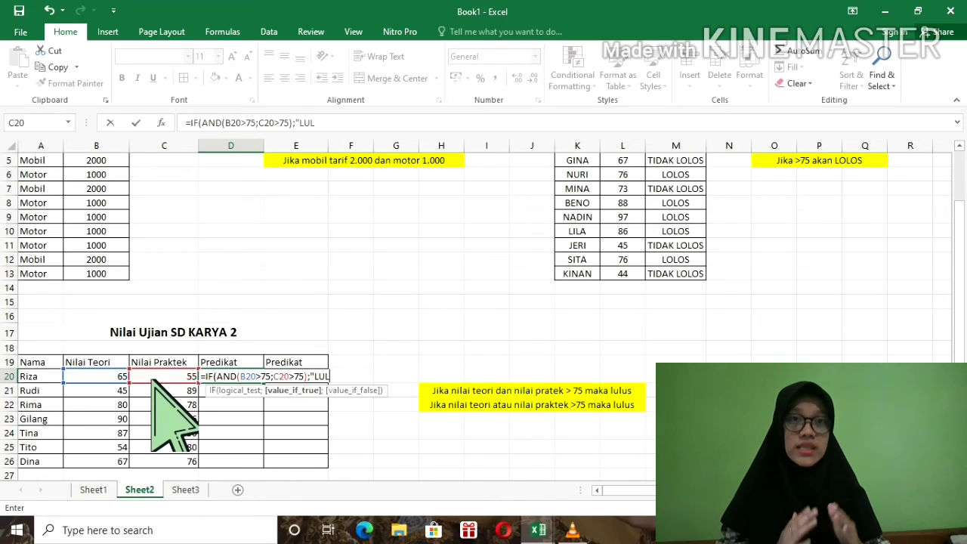
{"action": "type", "text": "US\""}
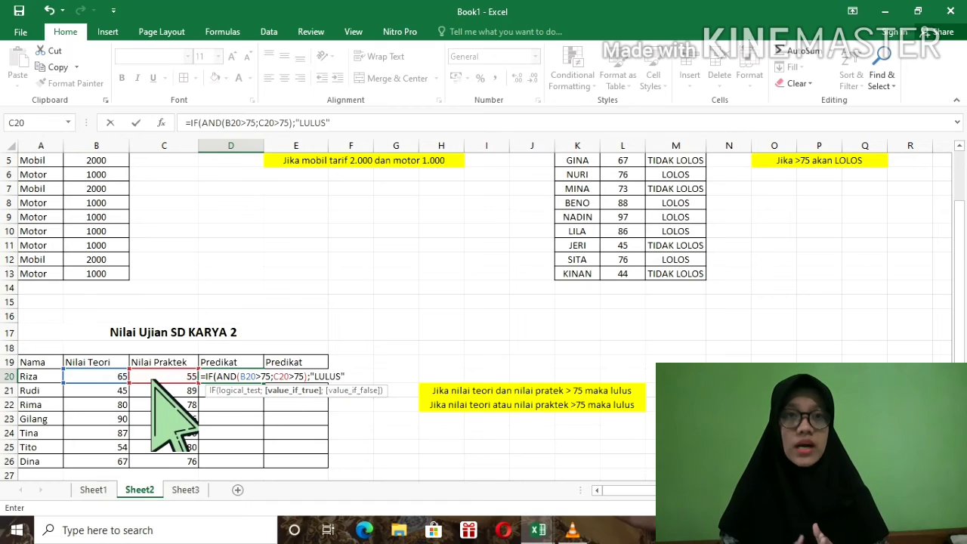
{"action": "type", "text": ";\""}
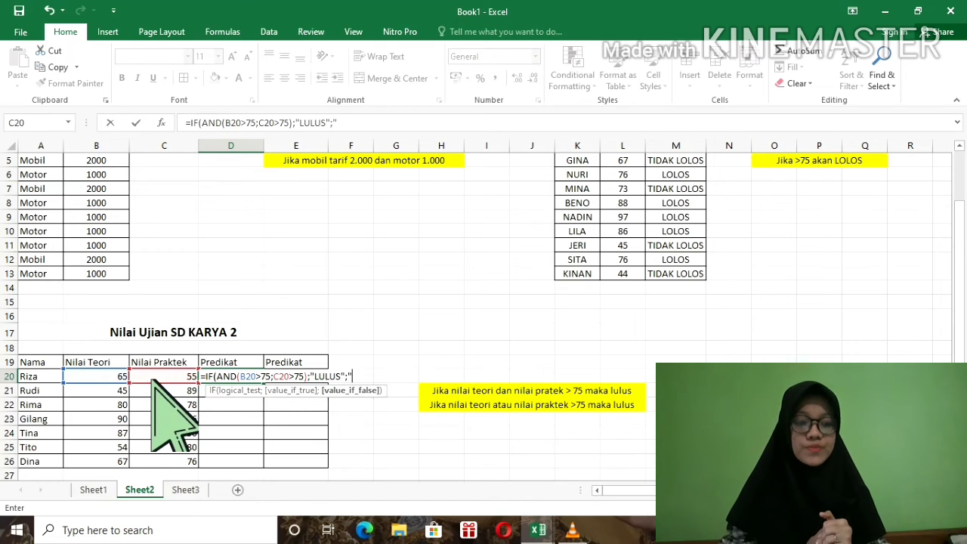
{"action": "type", "text": "TIDAK"}
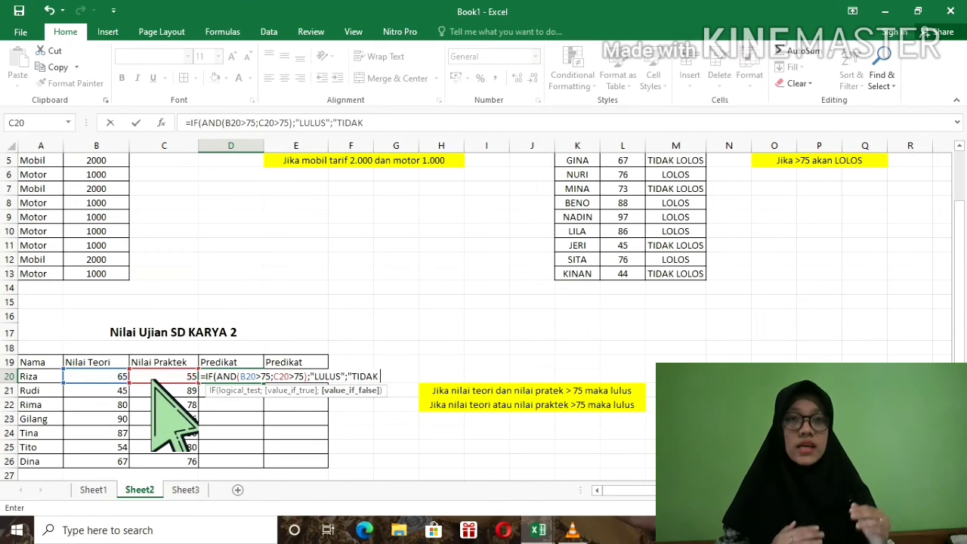
{"action": "type", "text": " LULUS"}
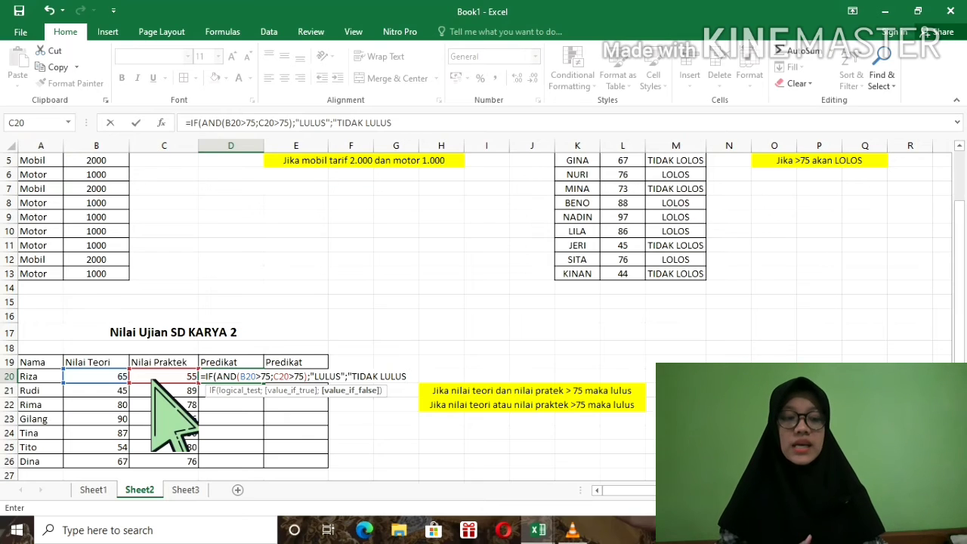
{"action": "type", "text": "\")"}
{"action": "key", "text": "Return"}
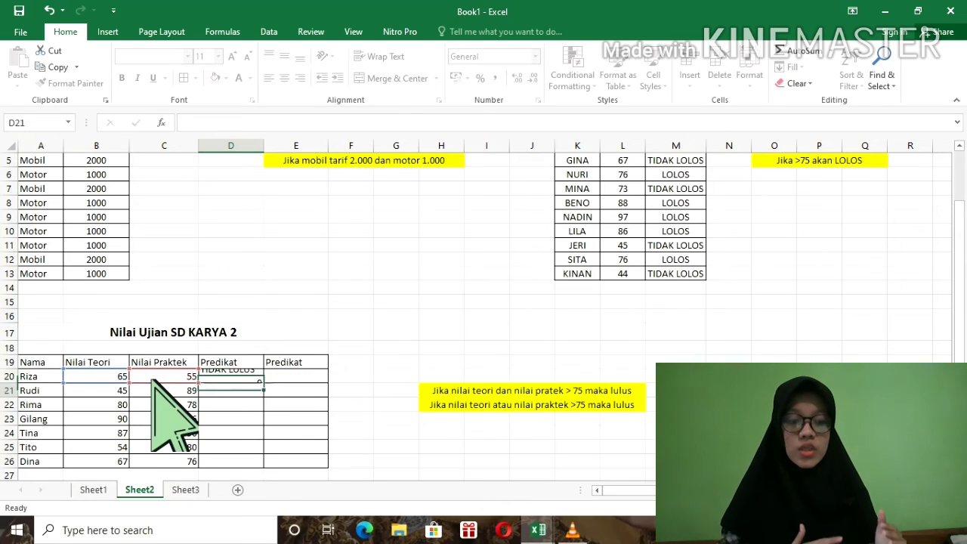
Fill the AND-based Predikat formula from D20 down to D26.
{"action": "left_click", "coordinate": [225, 377]}
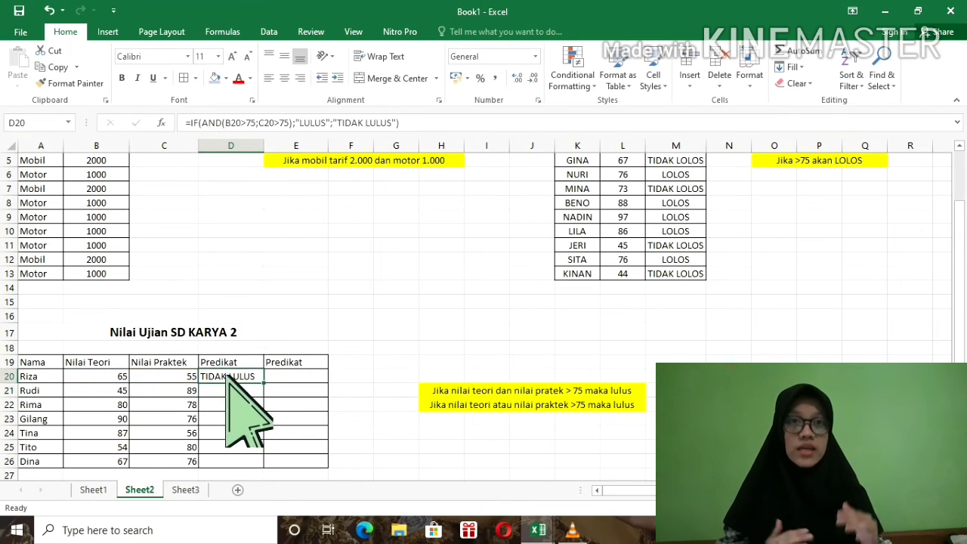
{"action": "left_click_drag", "start_coordinate": [263, 383], "coordinate": [259, 461]}
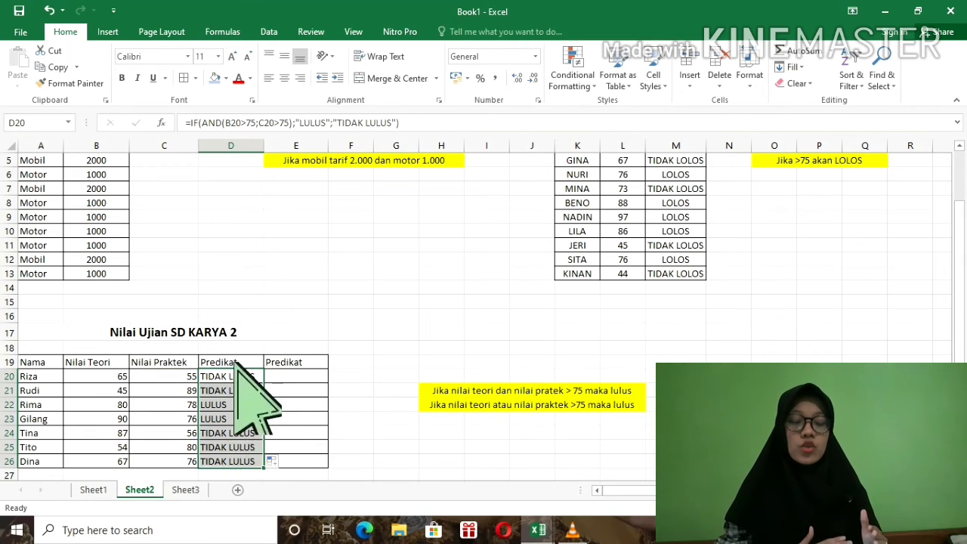
Enter the formula =IF(OR(B20>75;C20>75);"LULUS";"TIDAK LULUS") in E20, the second Predikat column of the Nilai Ujian SD KARYA 2 table.
{"action": "left_click", "coordinate": [286, 377]}
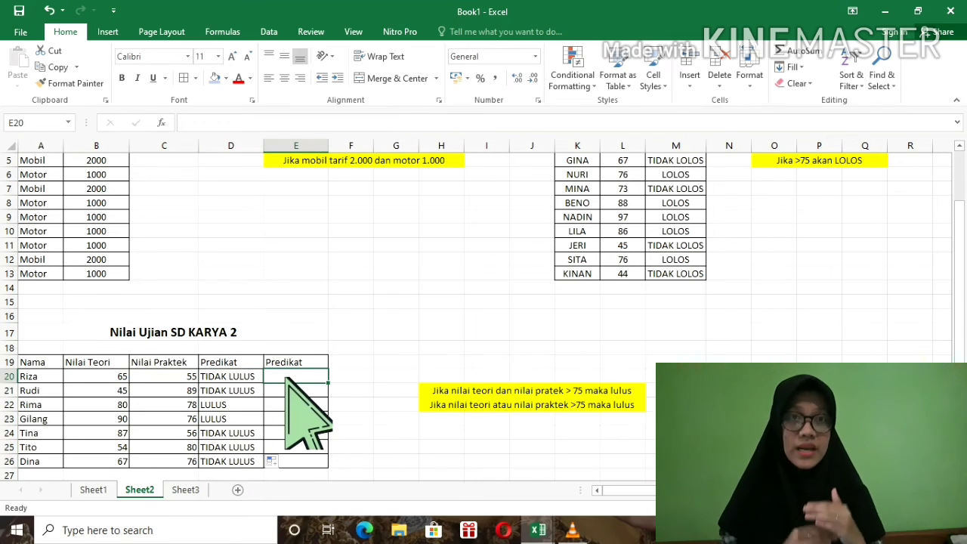
{"action": "type", "text": "=I"}
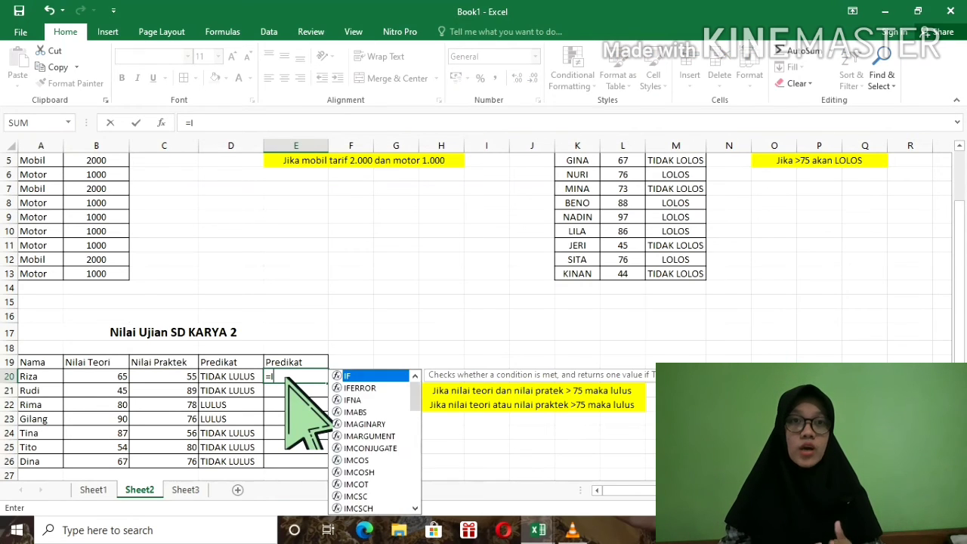
{"action": "type", "text": "F("}
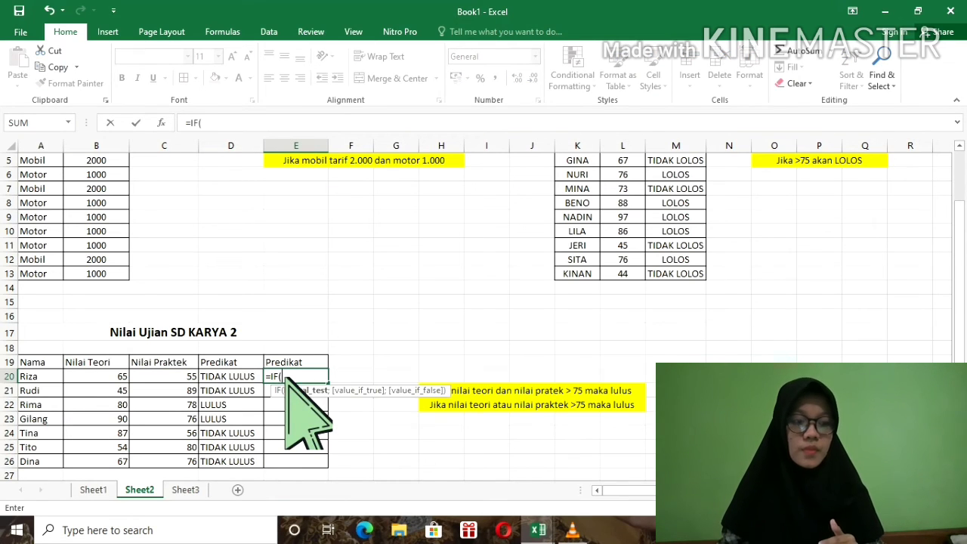
{"action": "type", "text": "OR"}
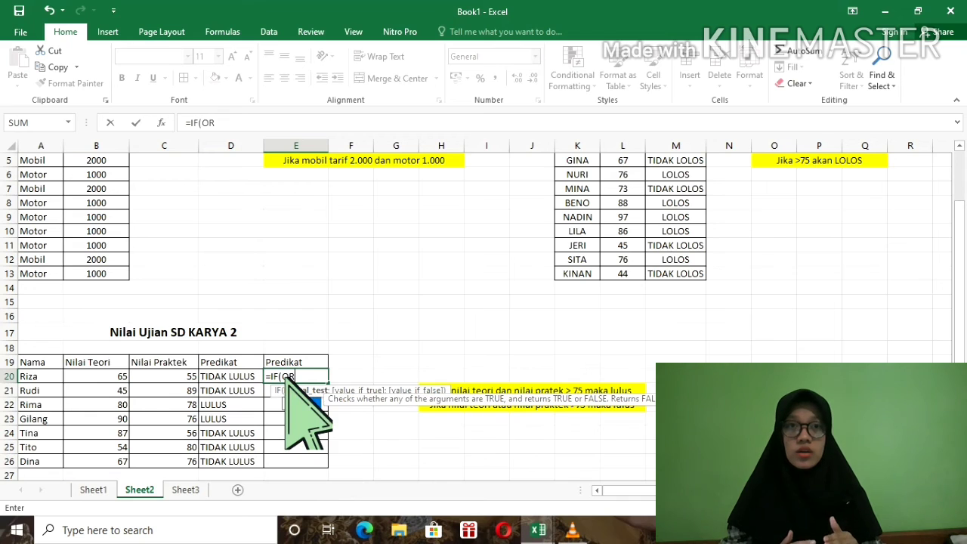
{"action": "type", "text": "("}
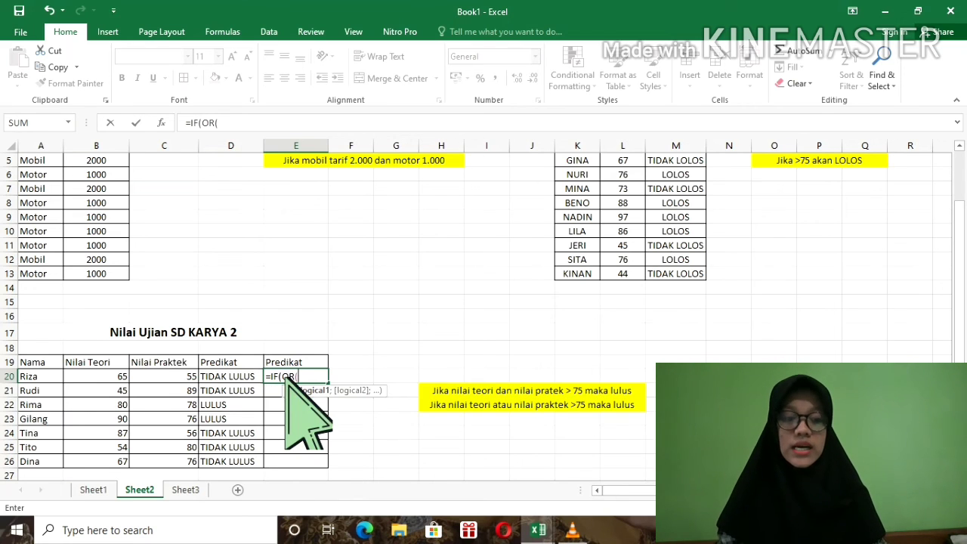
{"action": "left_click", "coordinate": [97, 378]}
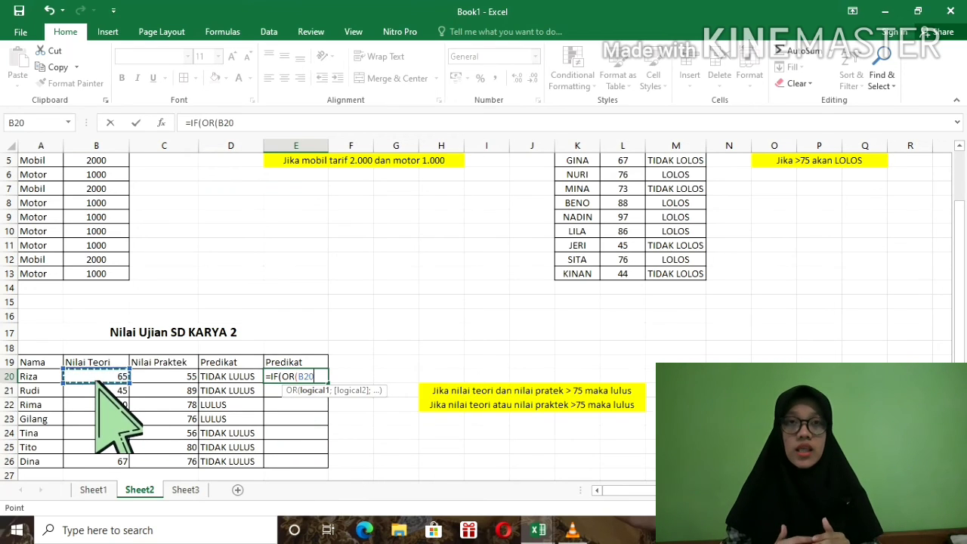
{"action": "type", "text": ">"}
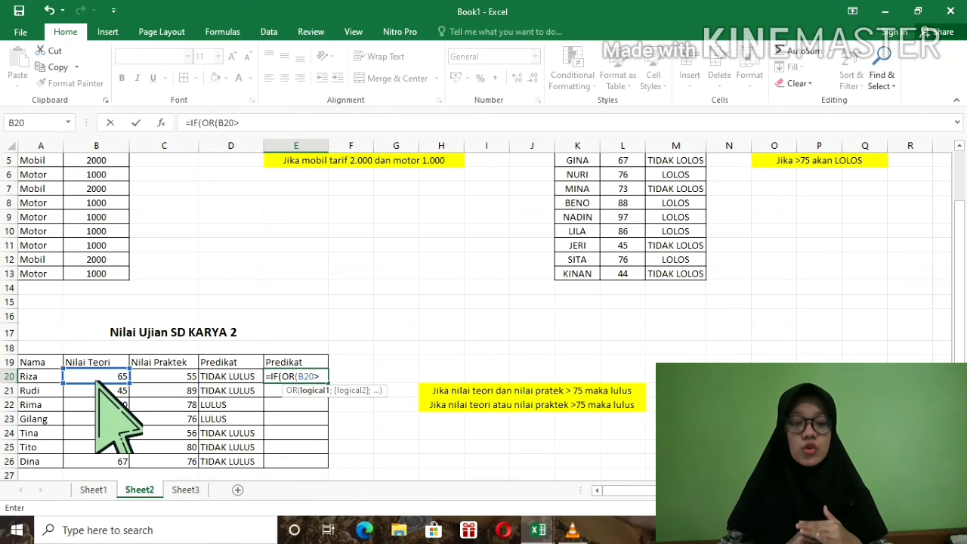
{"action": "type", "text": "75"}
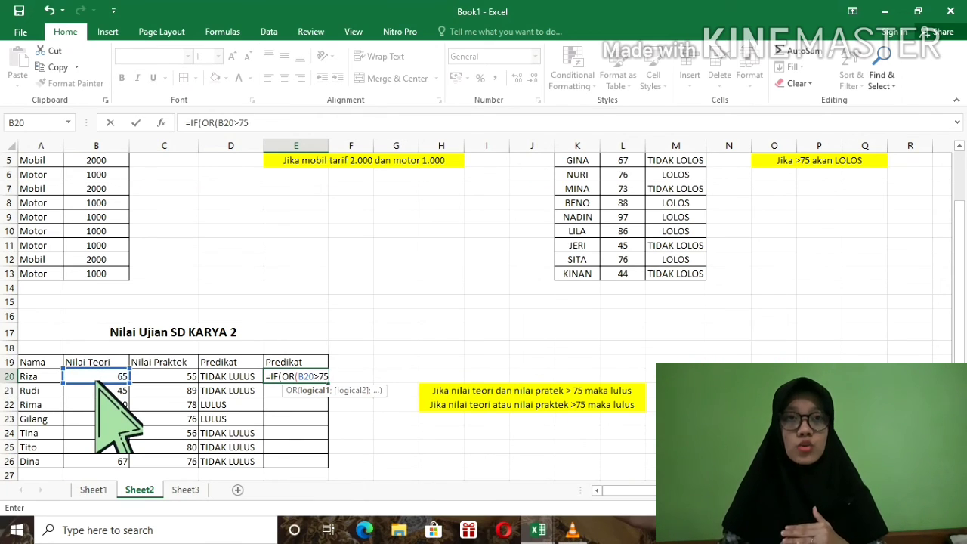
{"action": "type", "text": ";"}
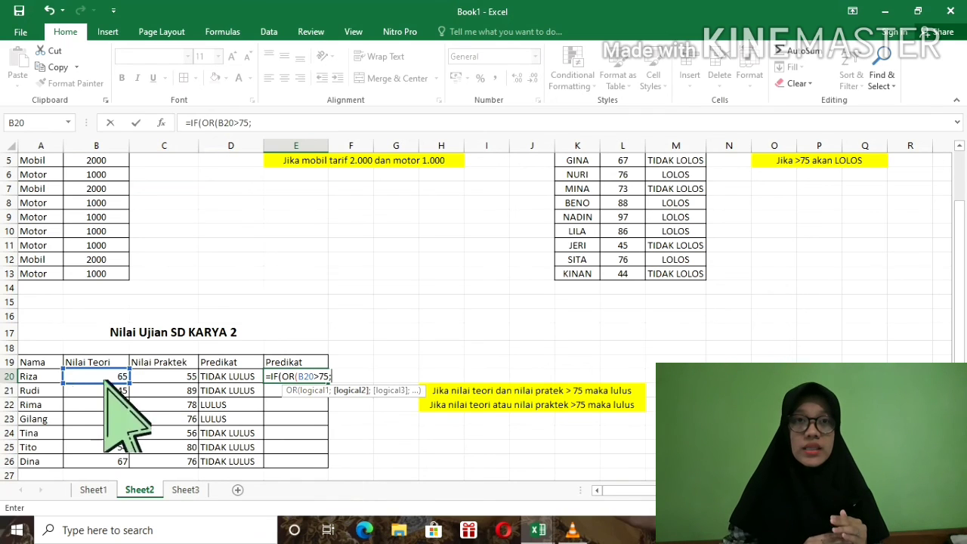
{"action": "left_click", "coordinate": [150, 380]}
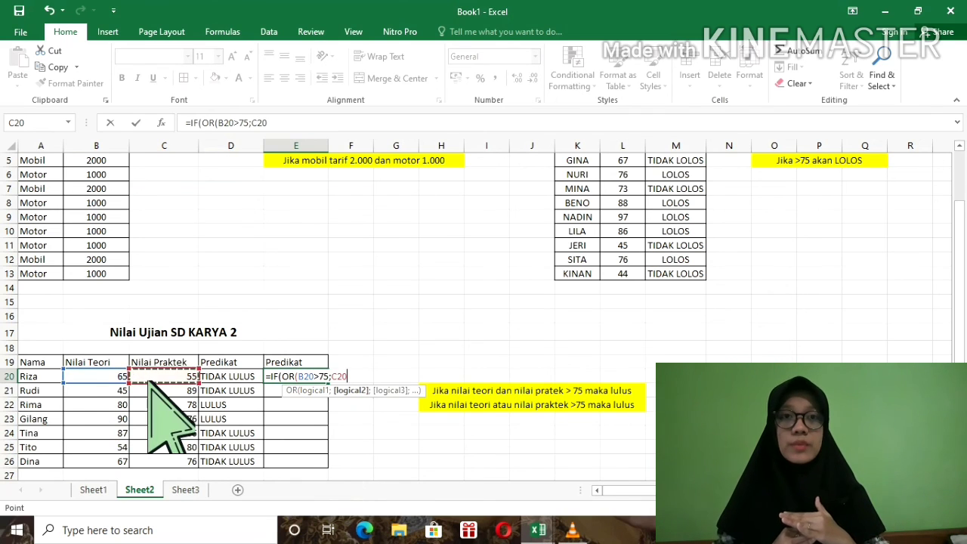
{"action": "type", "text": ">75"}
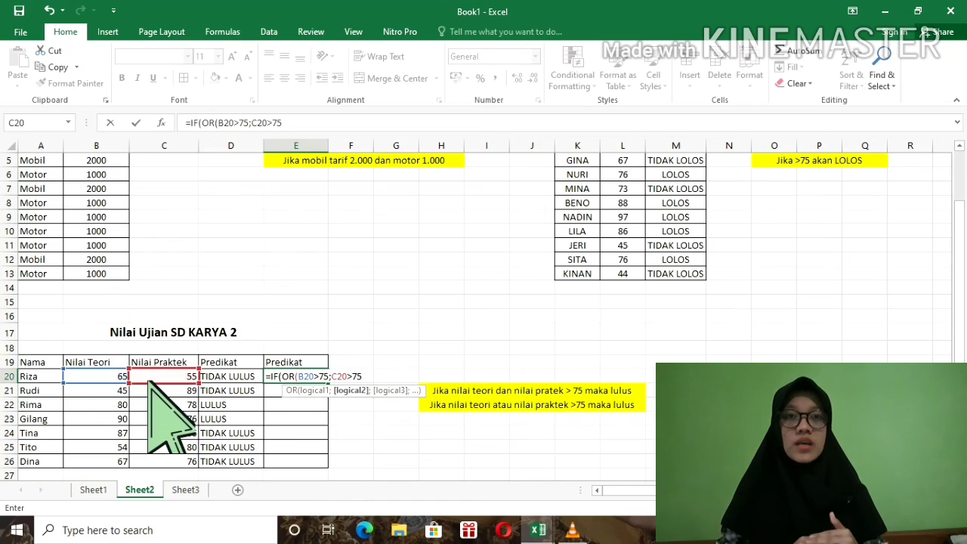
{"action": "type", "text": ")"}
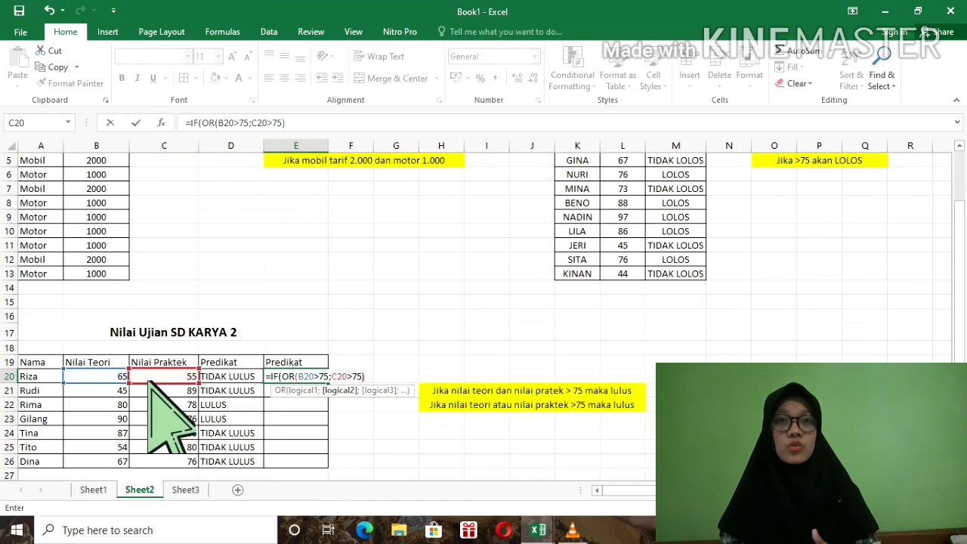
{"action": "type", "text": ";"}
{"action": "type", "text": "\"LU"}
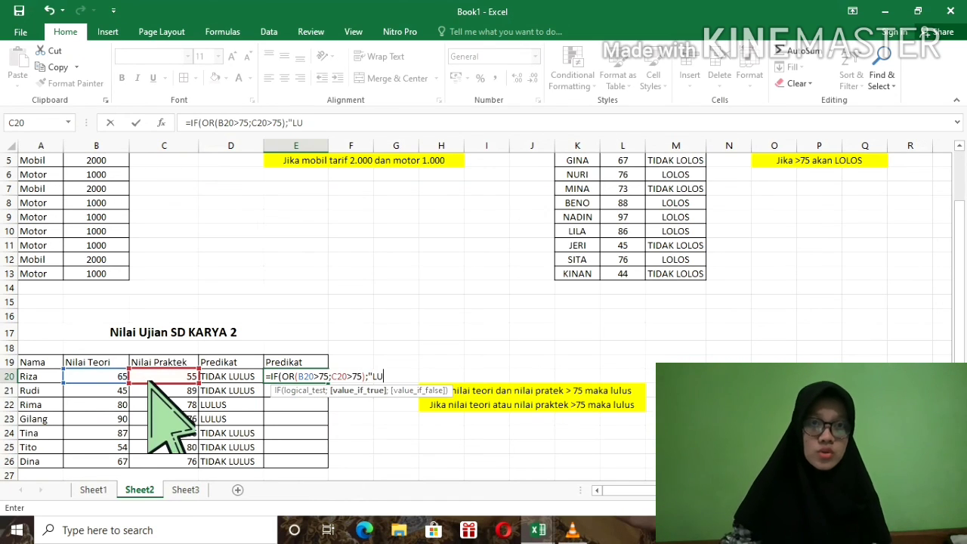
{"action": "type", "text": "LUS\";"}
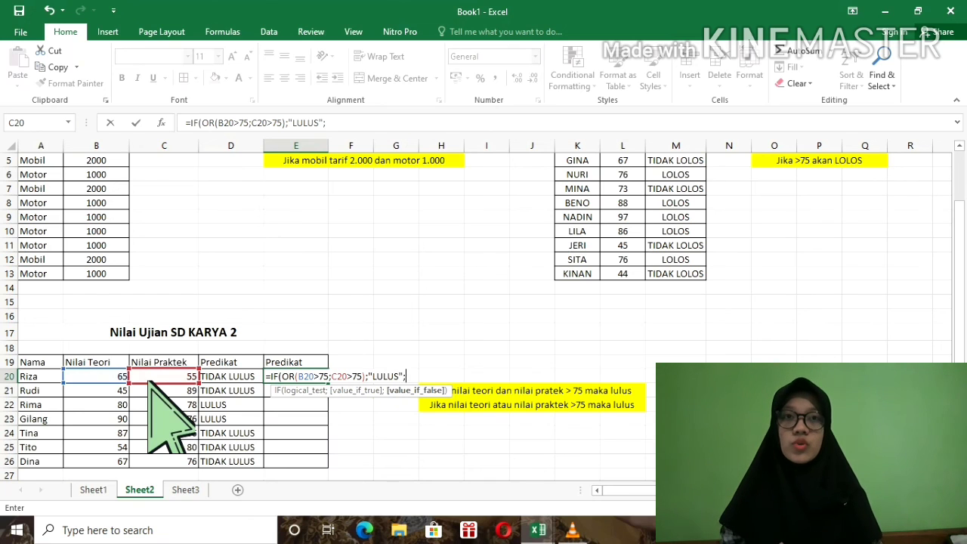
{"action": "type", "text": "\"TID"}
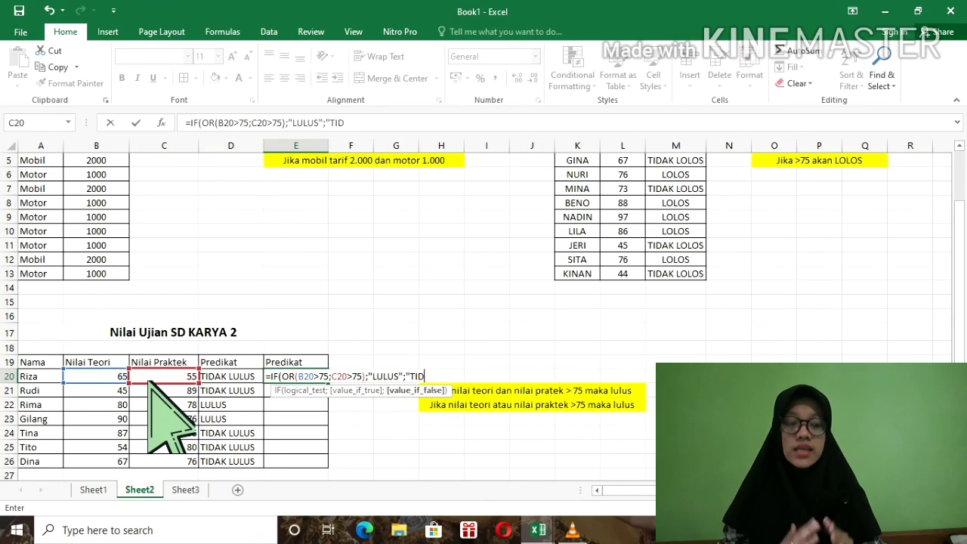
{"action": "type", "text": "AK LULUS"}
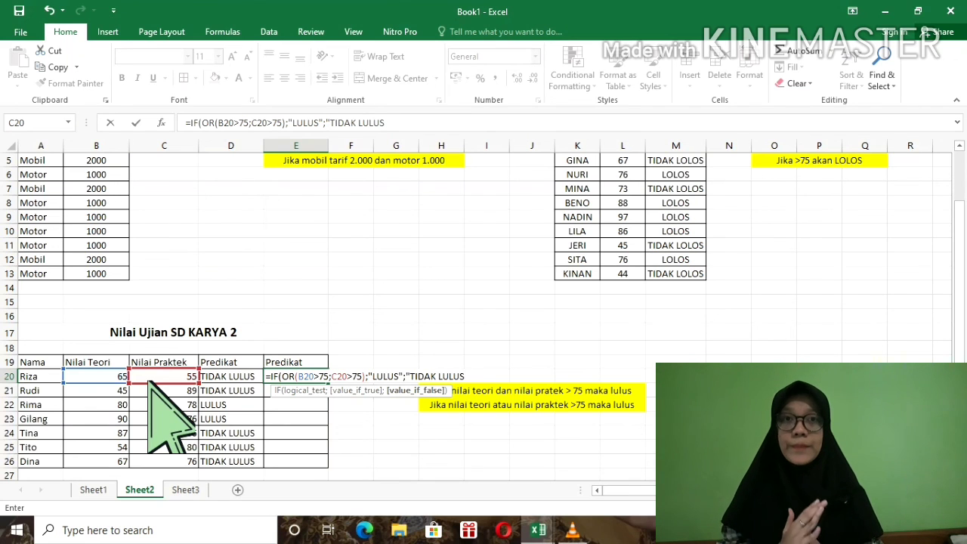
{"action": "type", "text": "\""}
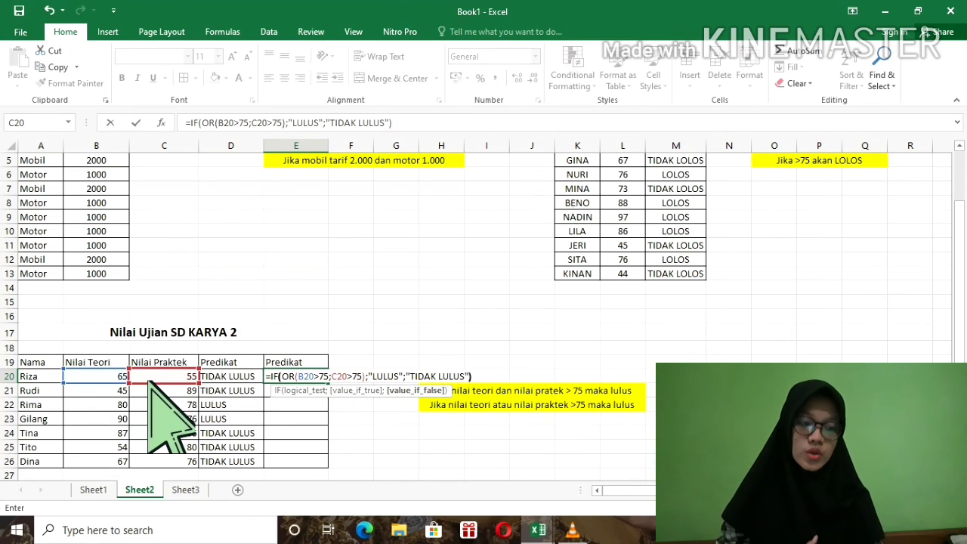
{"action": "type", "text": ")"}
{"action": "key", "text": "Return"}
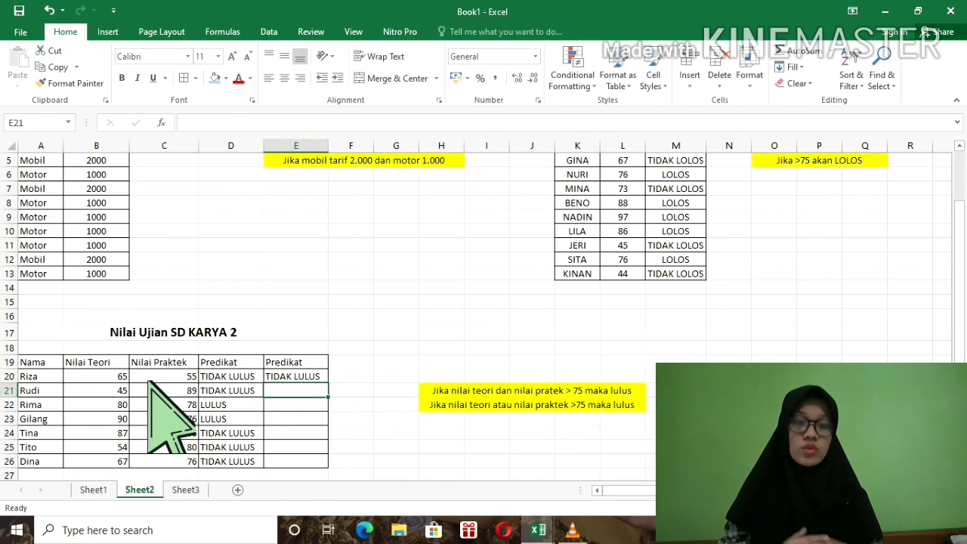
Fill the OR-based Predikat formula from E20 down to E26, and return to Sheet1.
{"action": "left_click", "coordinate": [280, 370]}
{"action": "left_click_drag", "start_coordinate": [327, 384], "coordinate": [327, 464]}
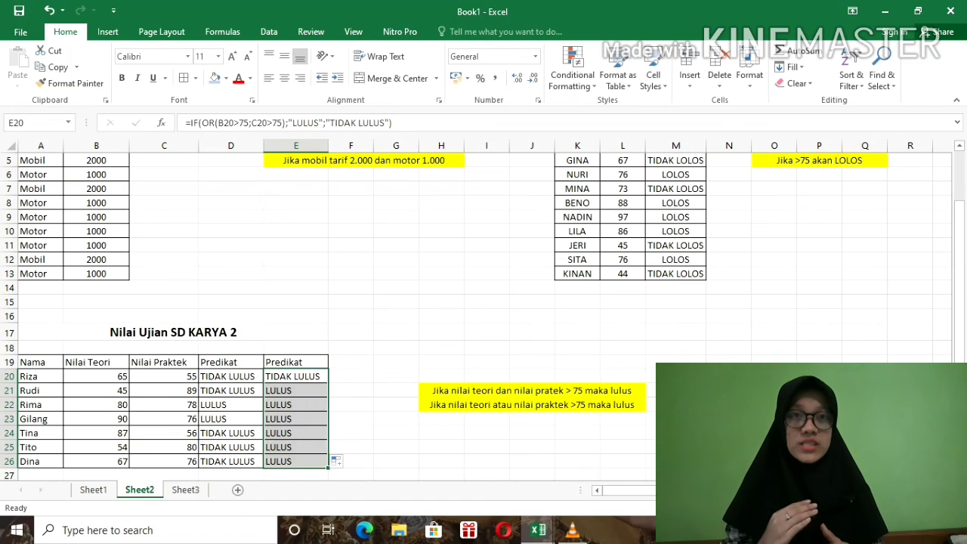
{"action": "left_click", "coordinate": [93, 489]}
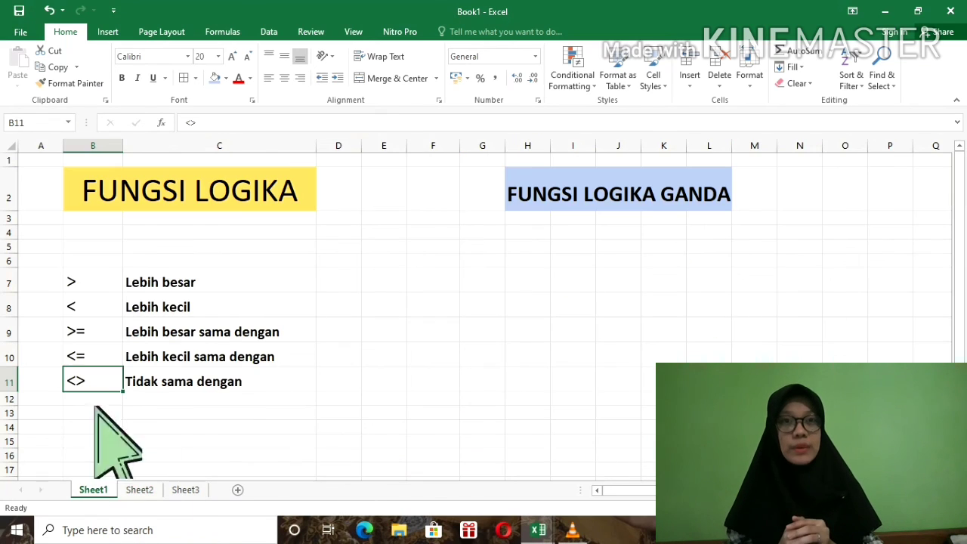